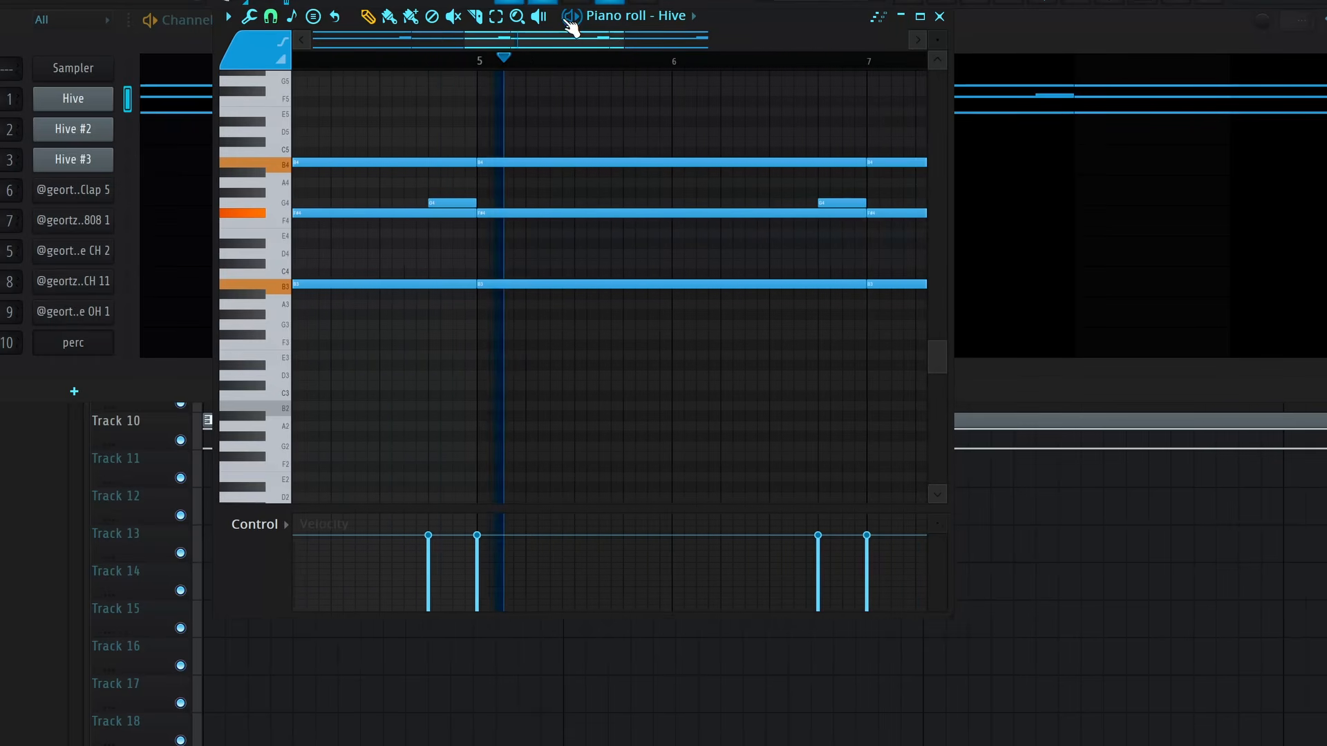
- Play the Hive melody pattern and bring up the Portal effect from its mixer track
{"action": "key", "text": "space"}
{"action": "left_click_drag", "start_coordinate": [567, 197], "coordinate": [532, 221]}
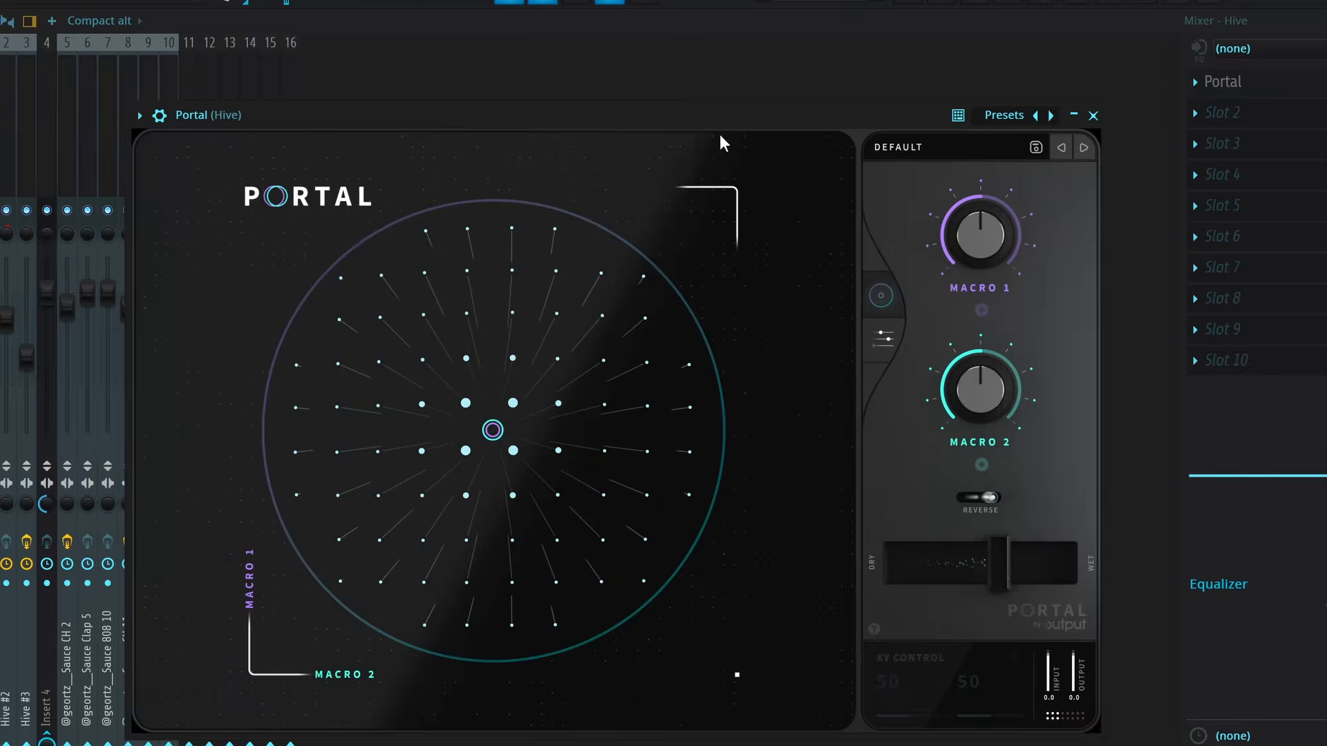
{"action": "left_click_drag", "start_coordinate": [719, 134], "coordinate": [727, 59]}
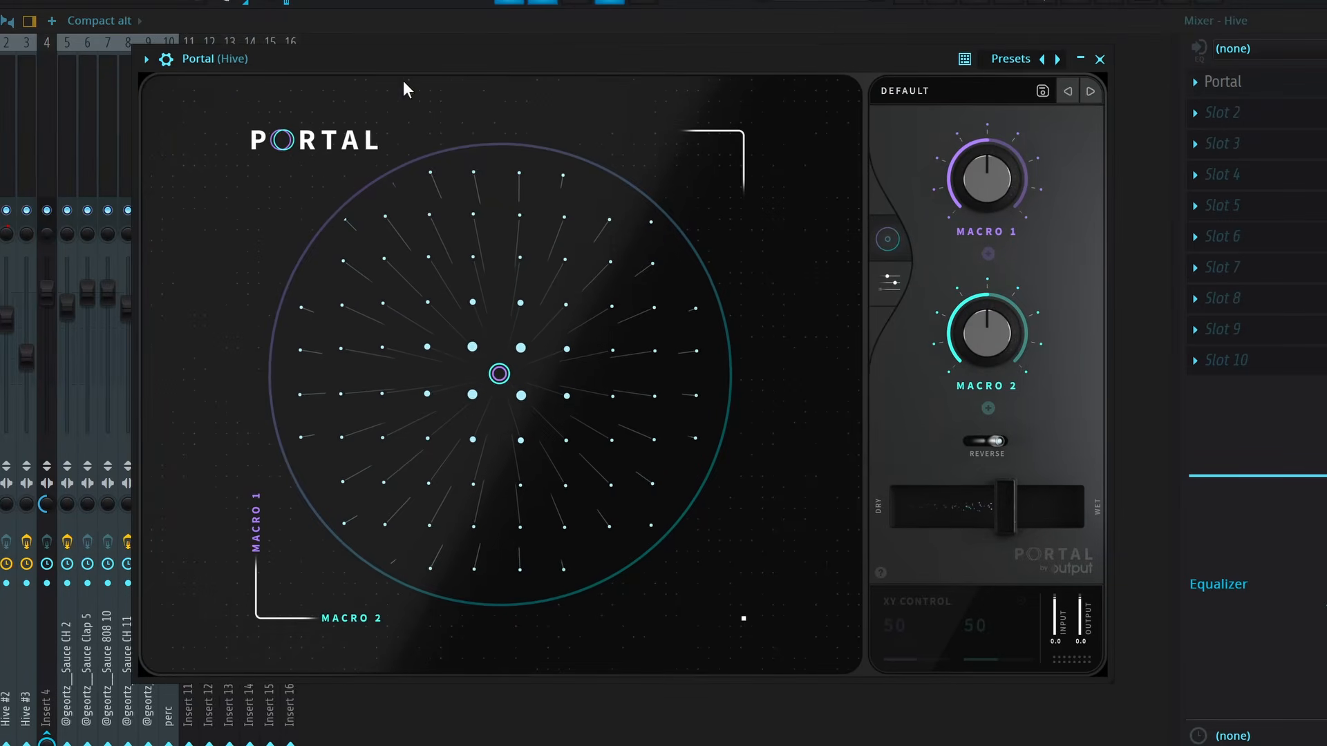
- Show Portal's wrapper options and its grain controls, and enable the effect
{"action": "mouse_move", "coordinate": [1051, 102]}
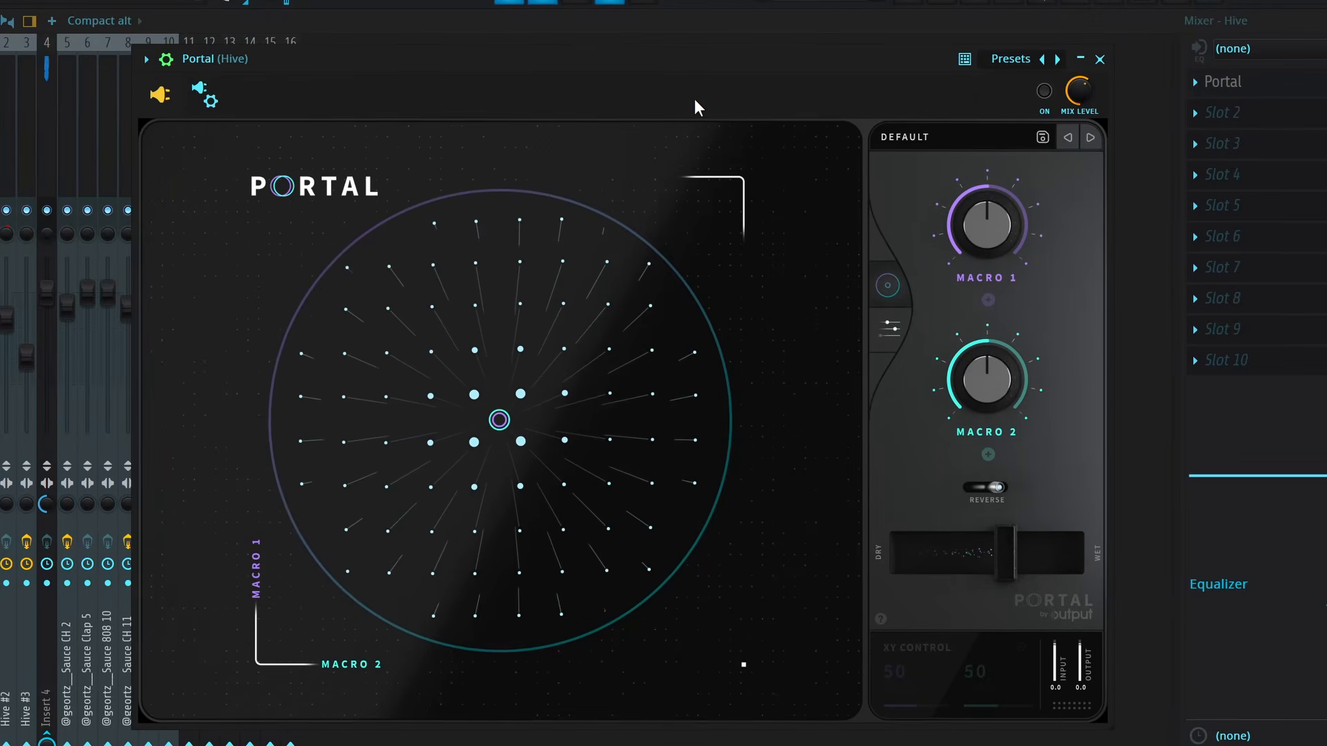
{"action": "left_click", "coordinate": [891, 326]}
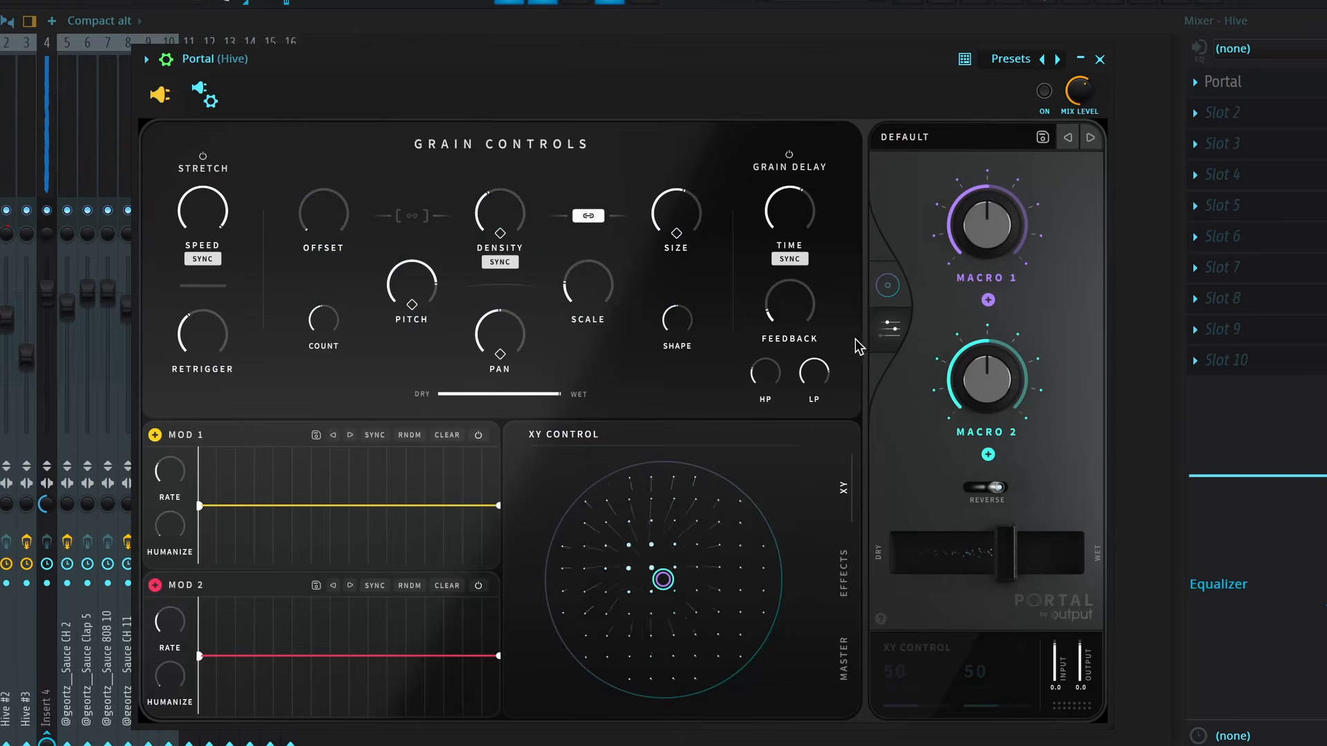
{"action": "left_click", "coordinate": [1045, 91]}
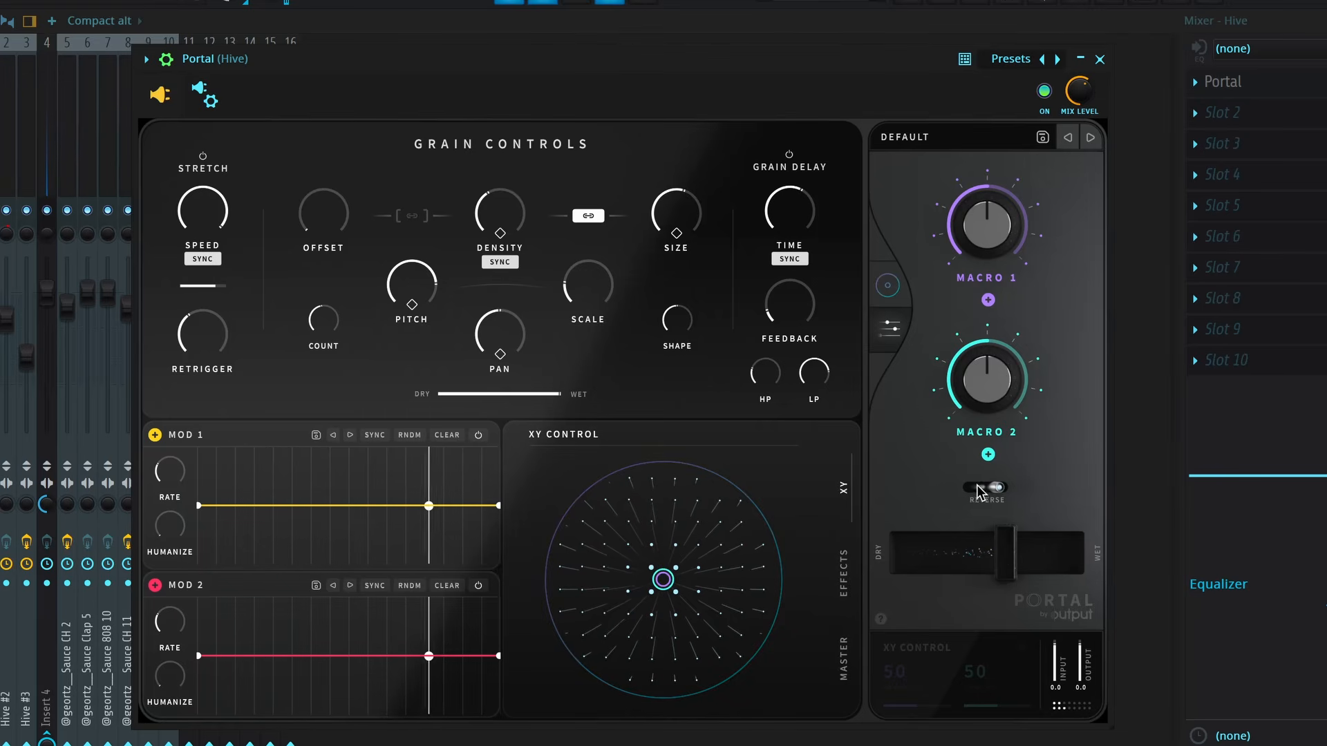
- Inspect Portal's dry/wet mix and grain pitch settings, and close the plugin from its XY view
{"action": "mouse_move", "coordinate": [1013, 553]}
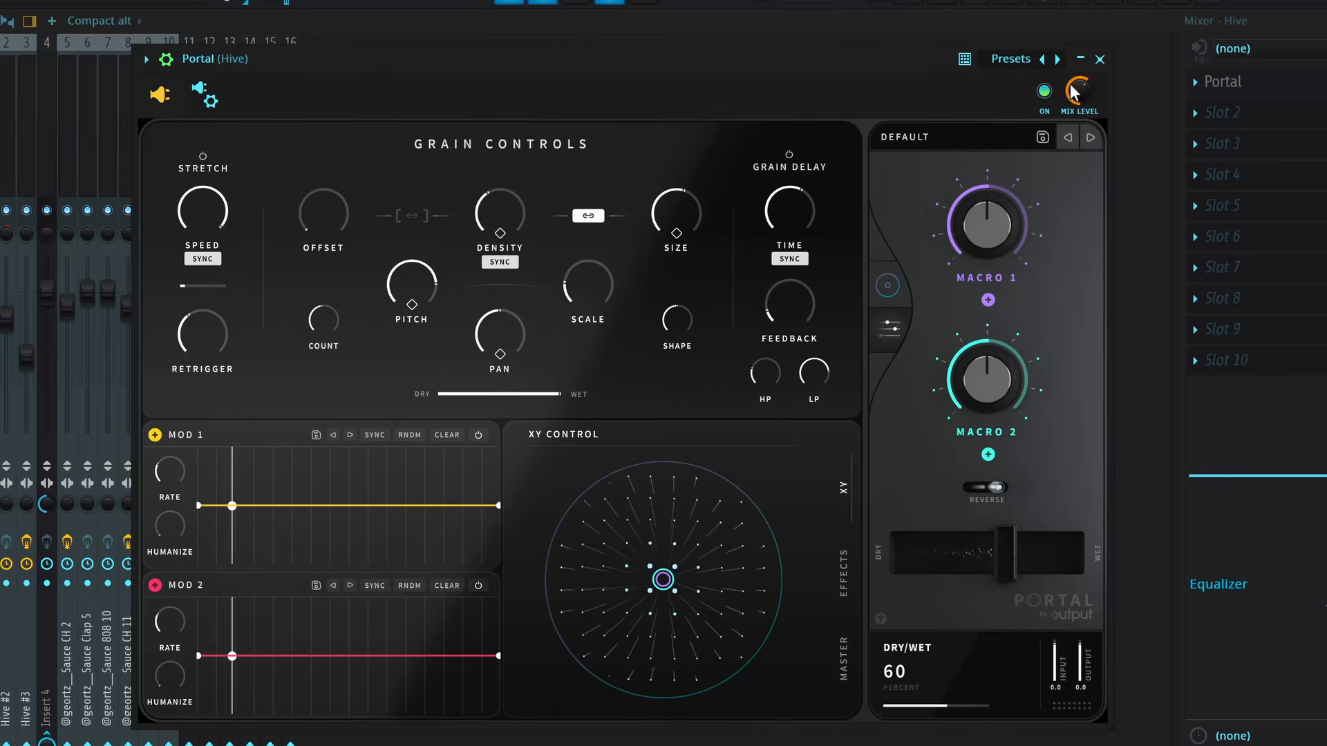
{"action": "mouse_move", "coordinate": [568, 289]}
{"action": "mouse_move", "coordinate": [442, 269]}
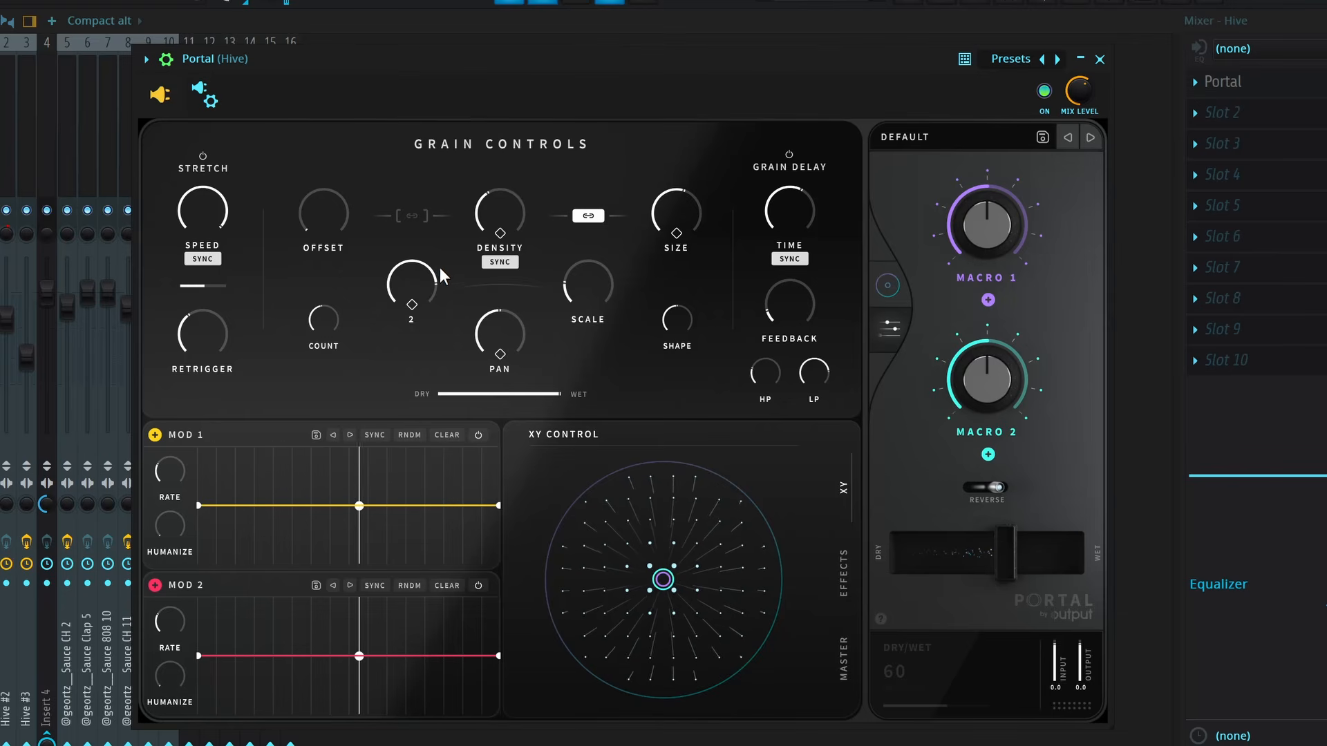
{"action": "left_click", "coordinate": [166, 59]}
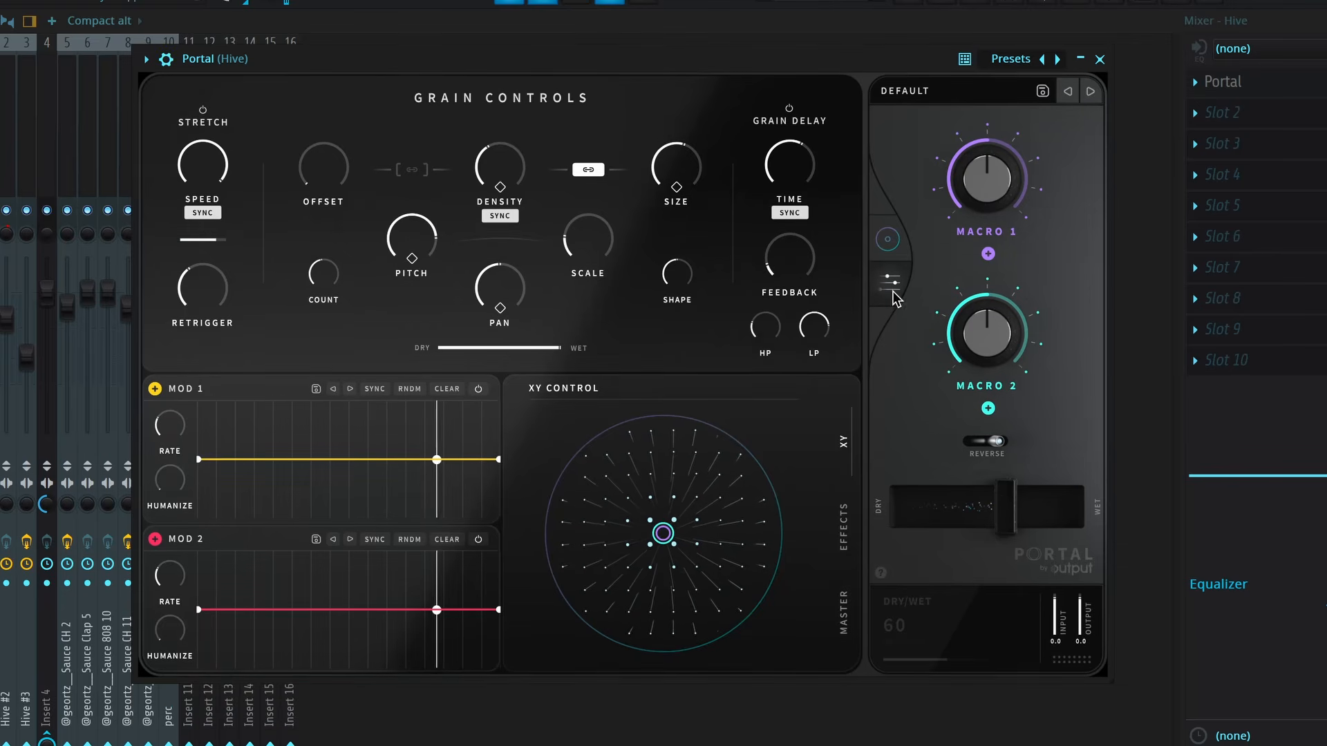
{"action": "left_click", "coordinate": [888, 239]}
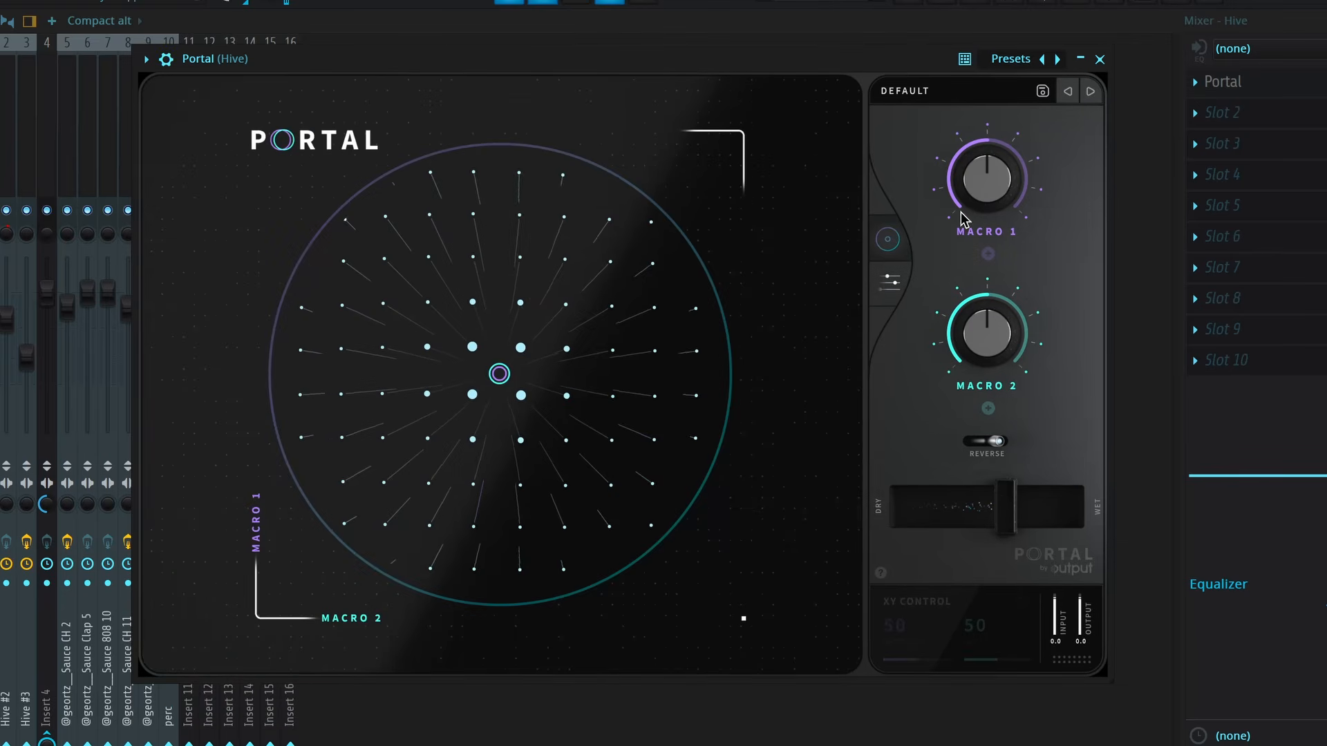
{"action": "left_click", "coordinate": [1099, 60]}
- Inspect the Hive #2 synth's oscillator, filter and envelope settings, and close the plugin
{"action": "left_click", "coordinate": [984, 78]}
{"action": "left_click_drag", "start_coordinate": [1095, 460], "coordinate": [1091, 496]}
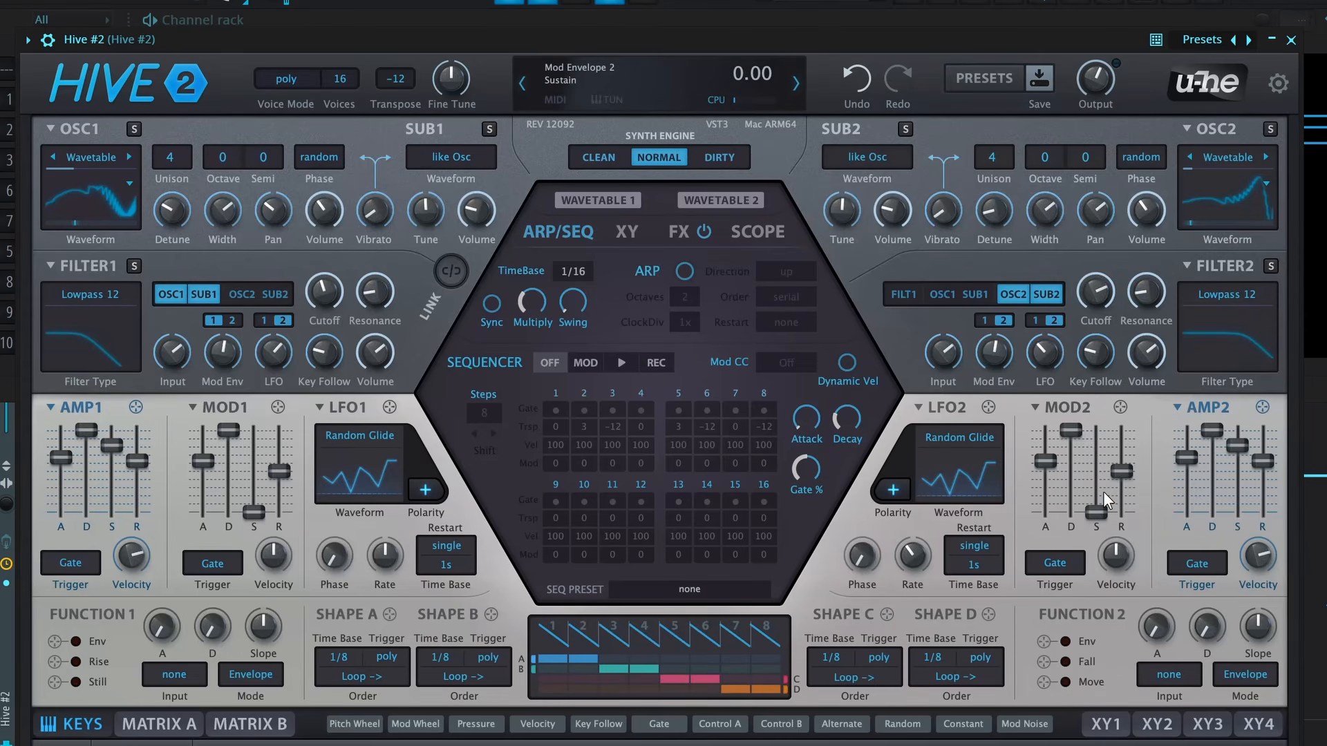
{"action": "key", "text": "Escape"}
- Play and review the Hive #2 notes in the piano roll, and check its mixer track for effects
{"action": "left_click", "coordinate": [235, 142]}
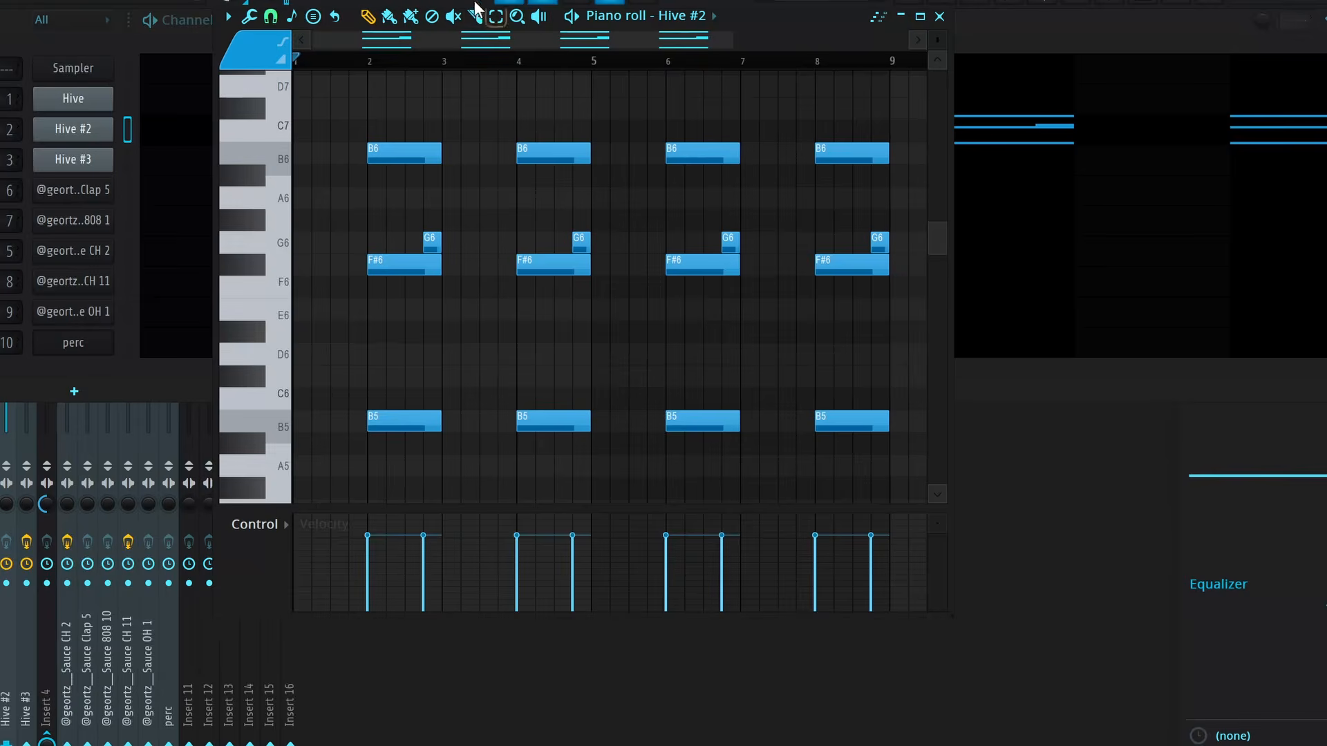
{"action": "key", "text": "space"}
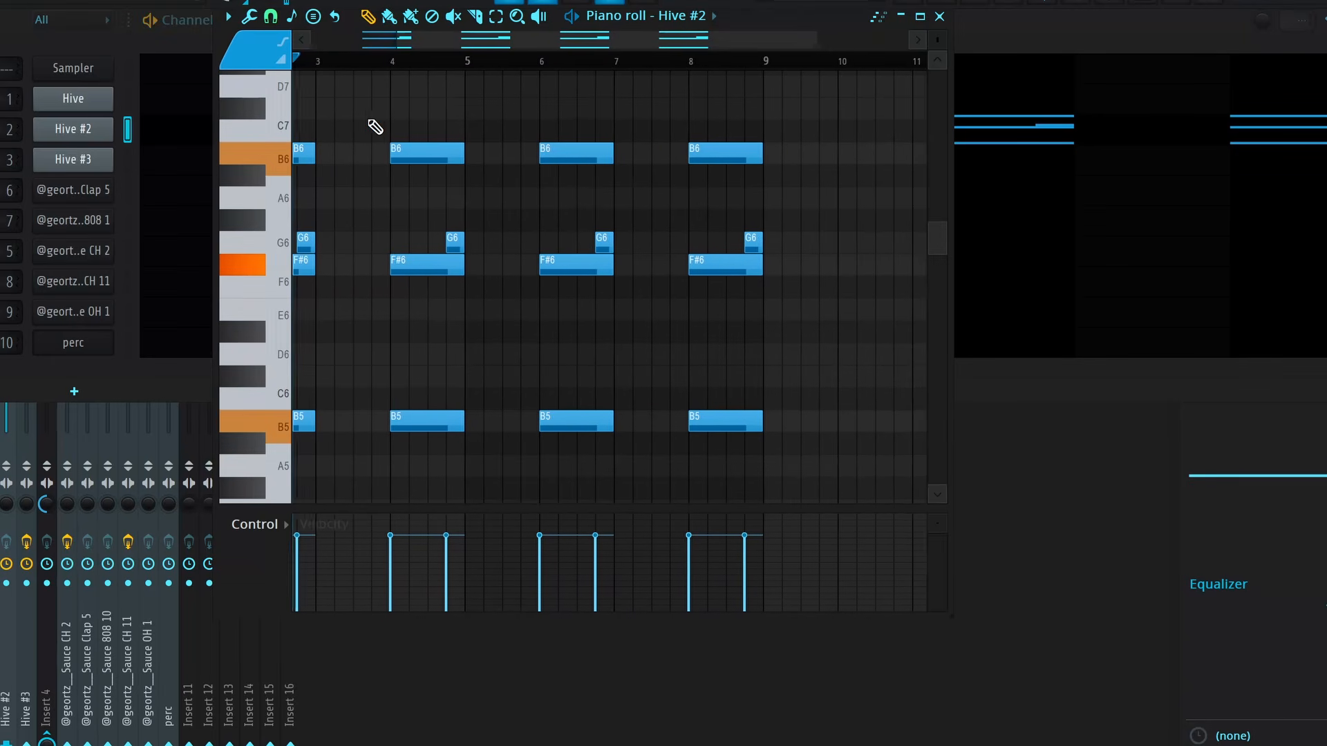
{"action": "scroll", "coordinate": [760, 124], "scroll_direction": "down", "scroll_amount": 3}
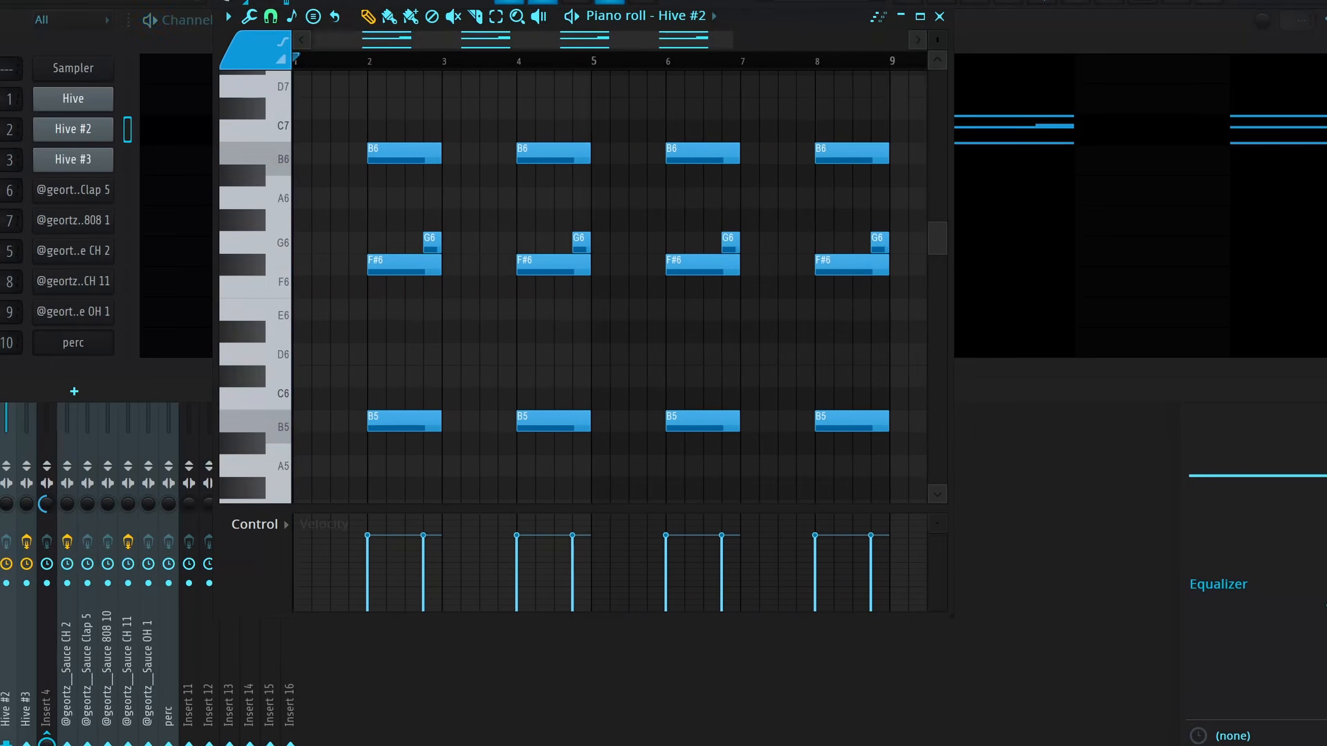
{"action": "left_click_drag", "start_coordinate": [767, 117], "coordinate": [316, 422]}
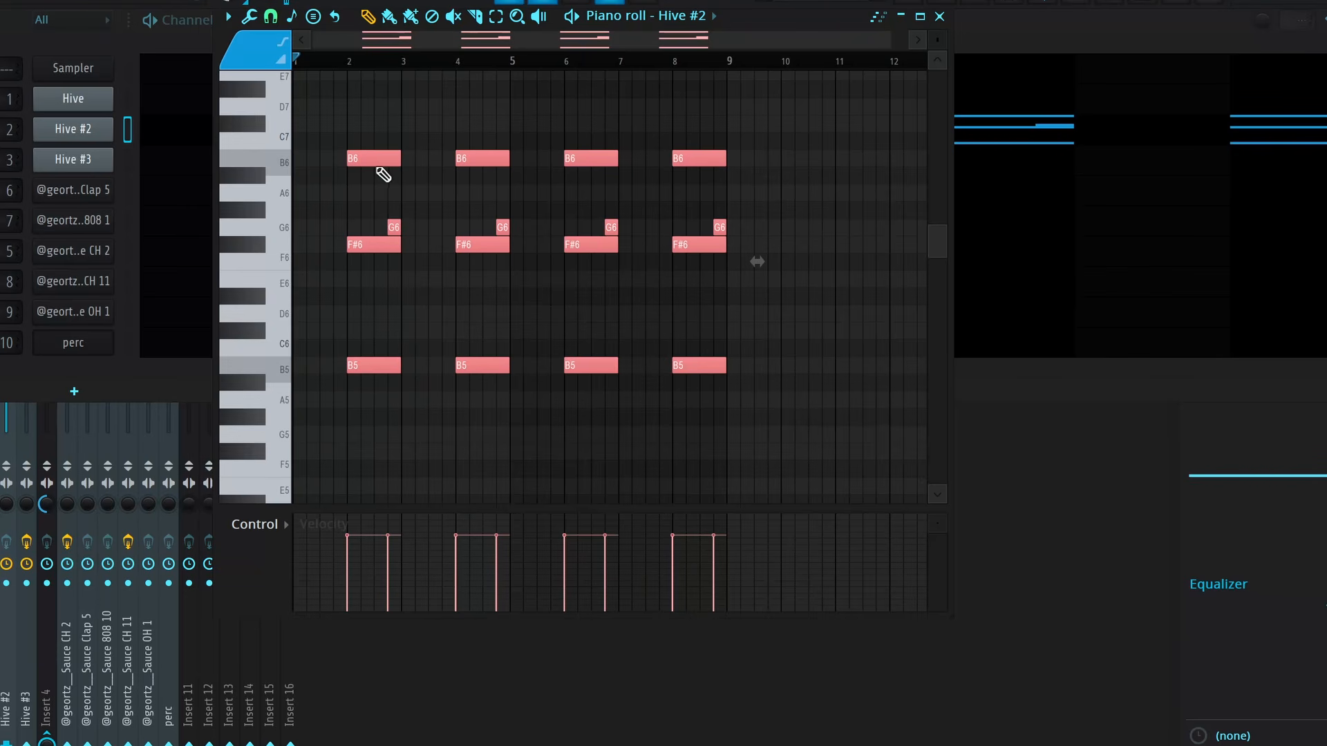
{"action": "key", "text": "F9"}
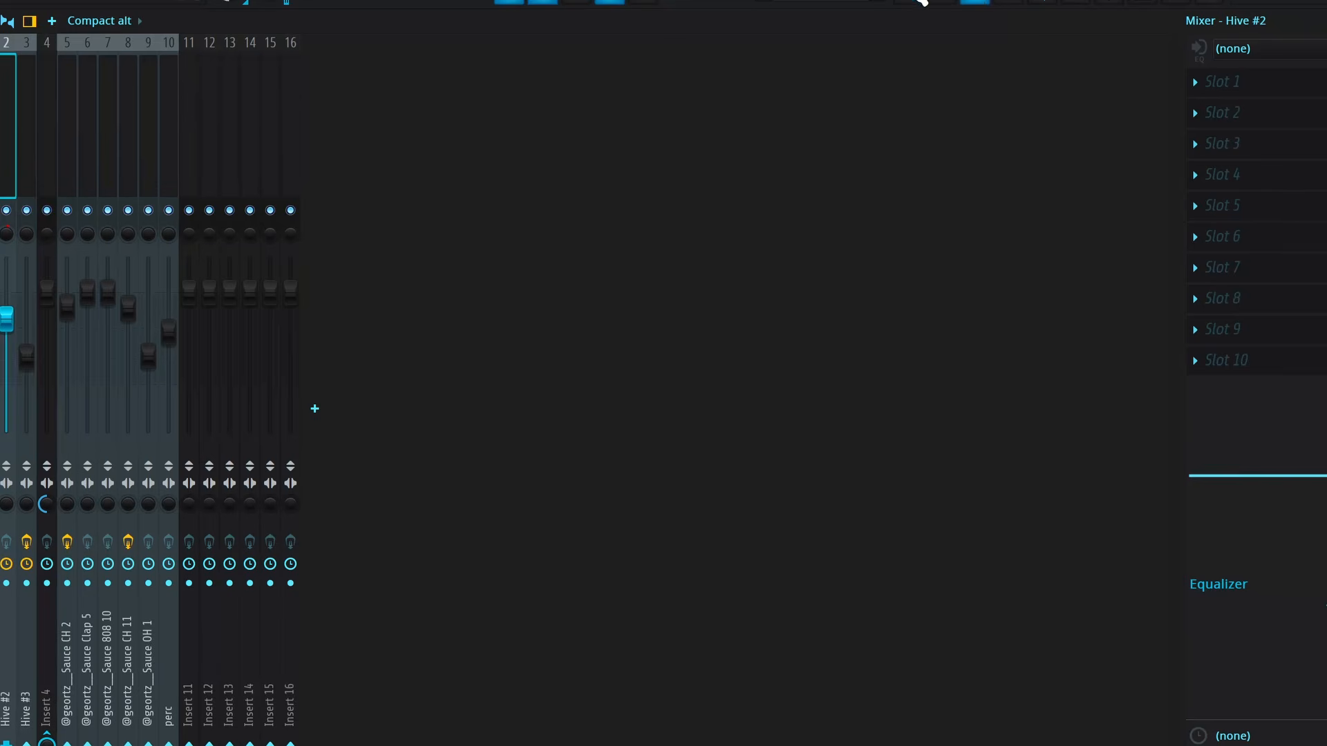
{"action": "key", "text": "F9"}
- Review the Hive #3 notes in the piano roll and the Cymatics Dark Sky settings on its mixer track
{"action": "key", "text": "F7"}
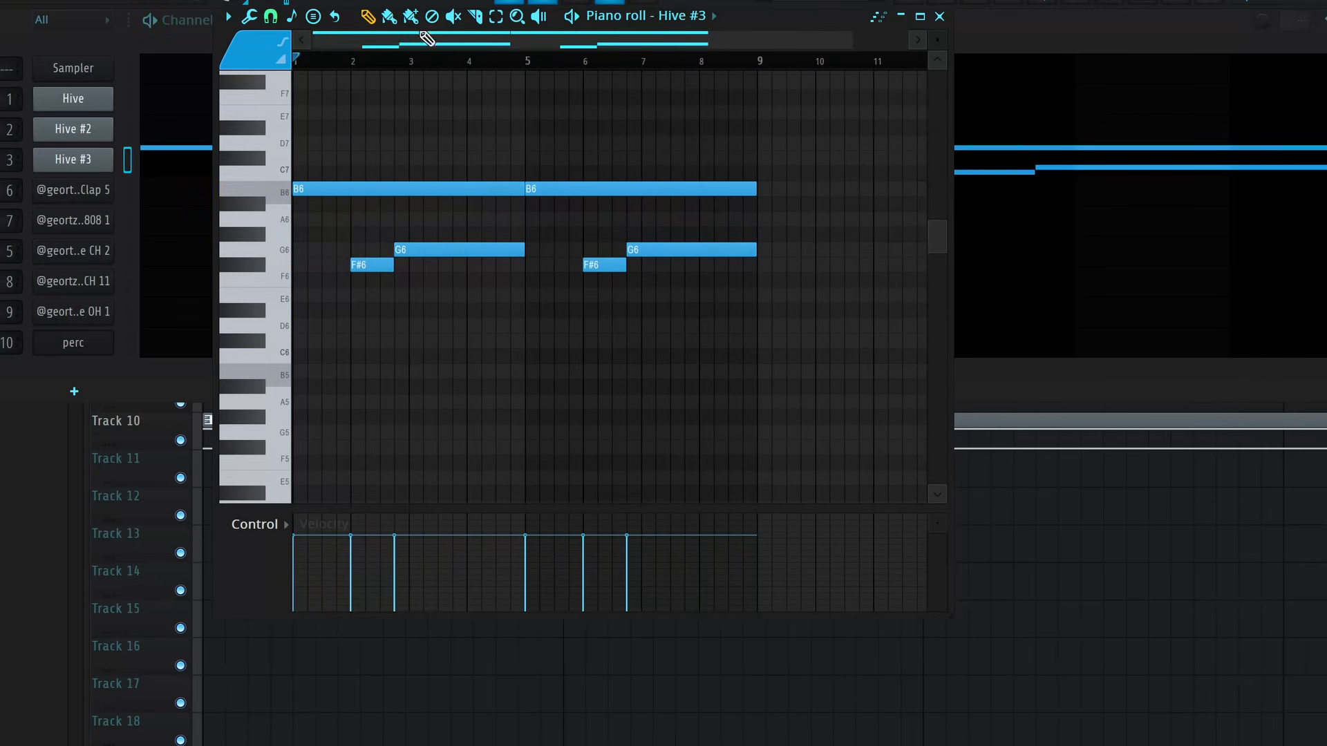
{"action": "left_click", "coordinate": [941, 21]}
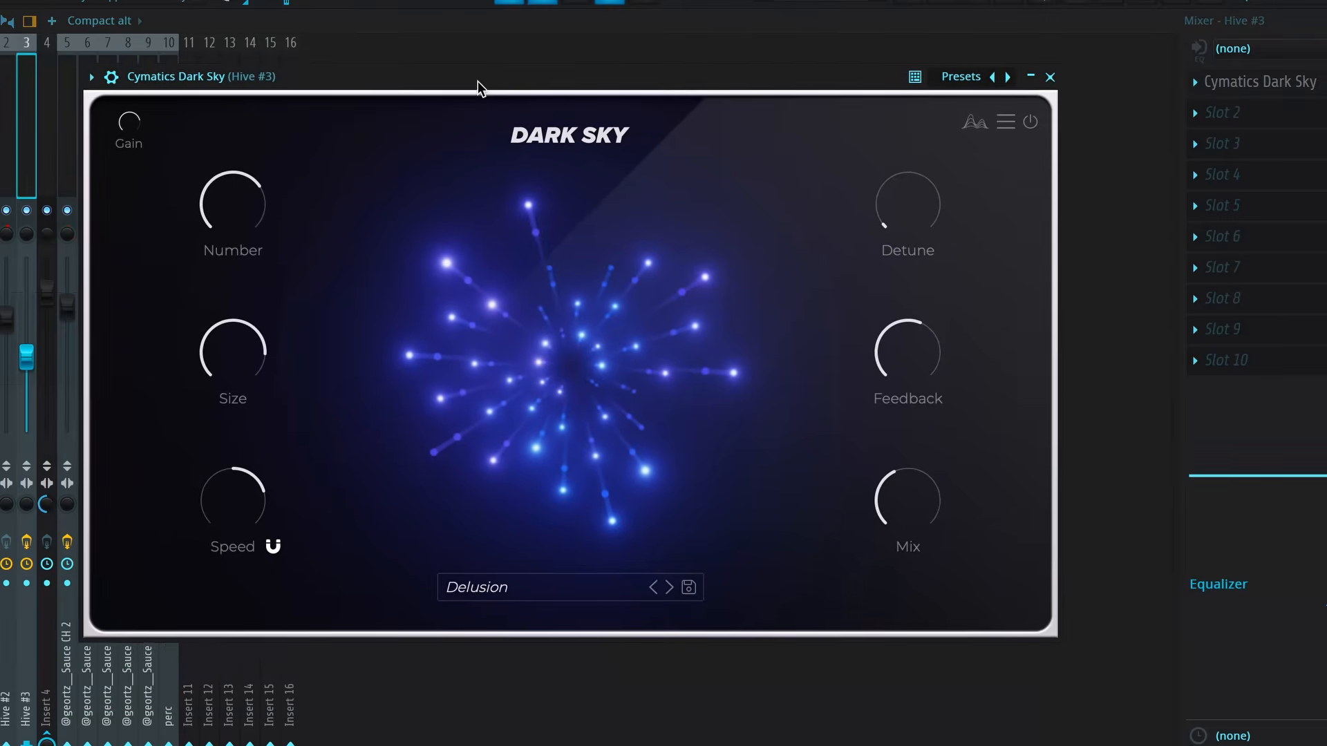
{"action": "left_click_drag", "start_coordinate": [478, 80], "coordinate": [480, 79]}
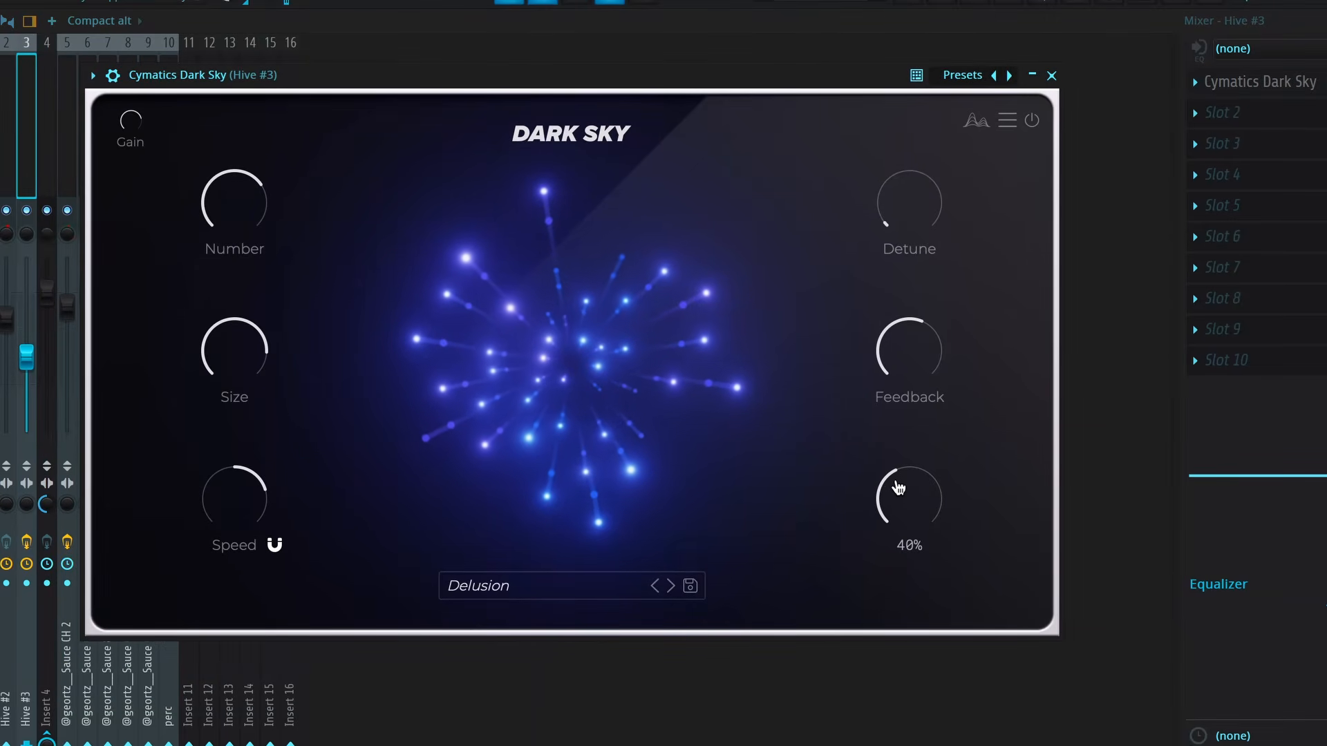
{"action": "key", "text": "Escape"}
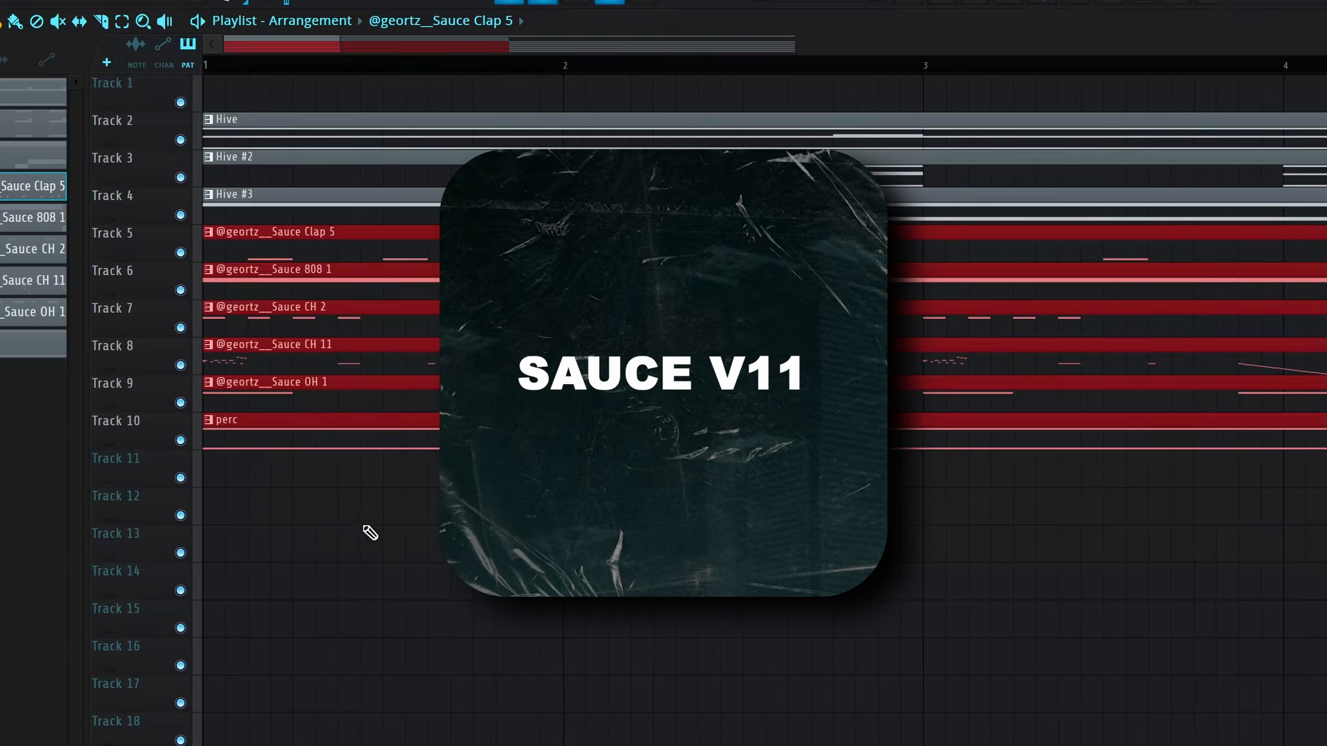
- Deselect the drum clips in the playlist and solo Track 5 to listen to the Sauce Clap 5 pattern
{"action": "left_click", "coordinate": [368, 536]}
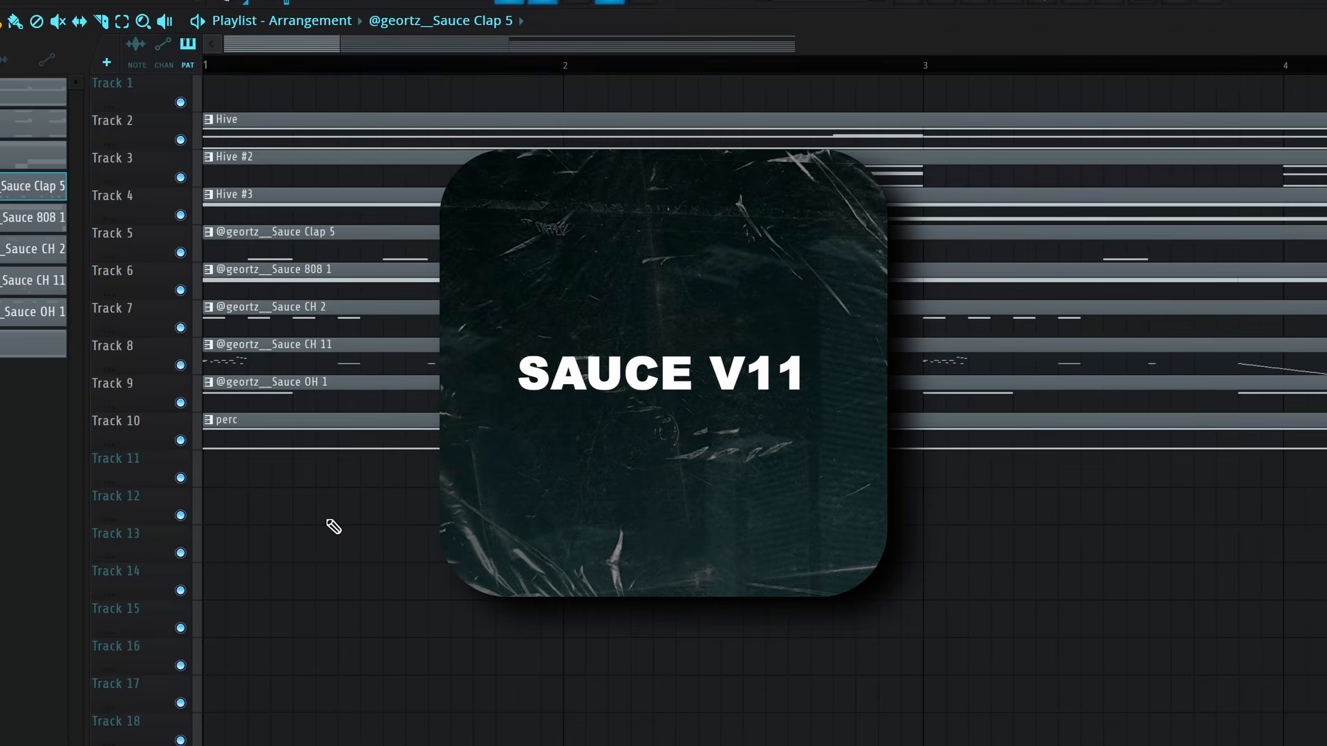
{"action": "scroll", "coordinate": [226, 178], "scroll_direction": "down", "scroll_amount": 2}
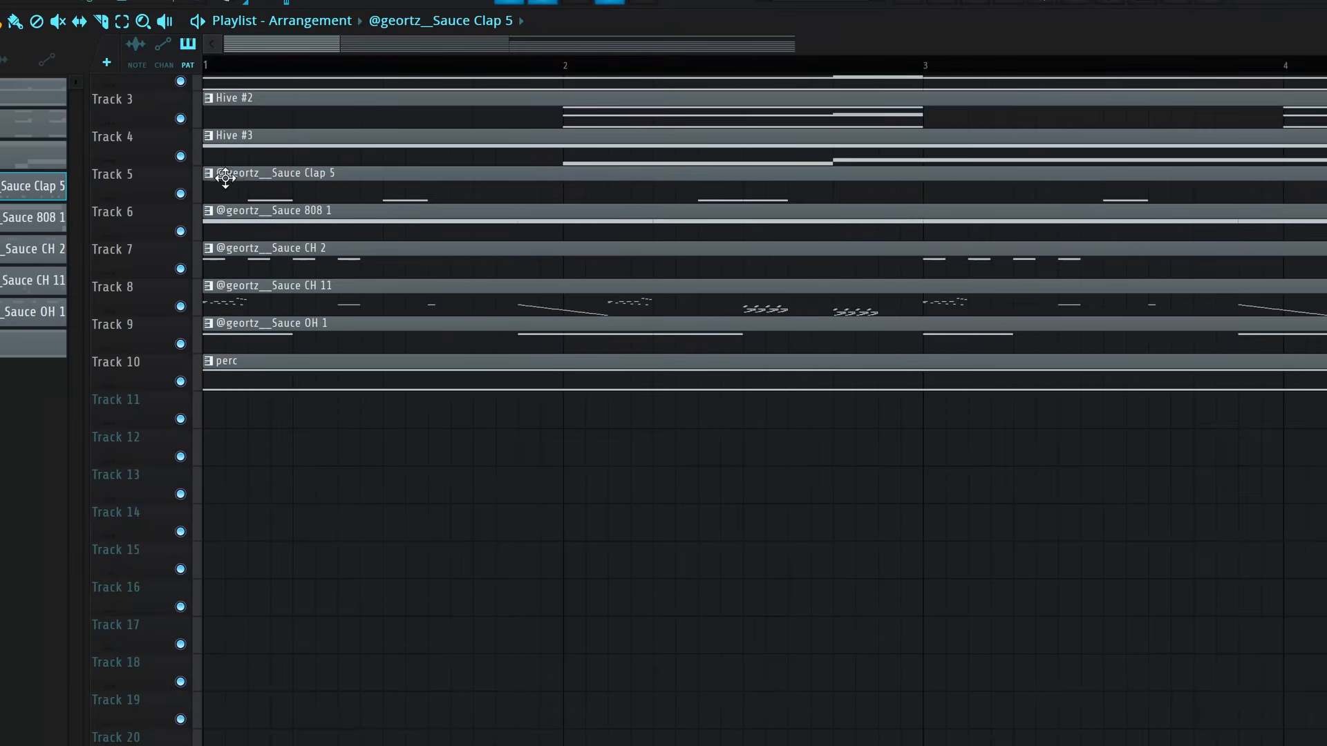
{"action": "right_click", "coordinate": [183, 197]}
{"action": "key", "text": "space"}
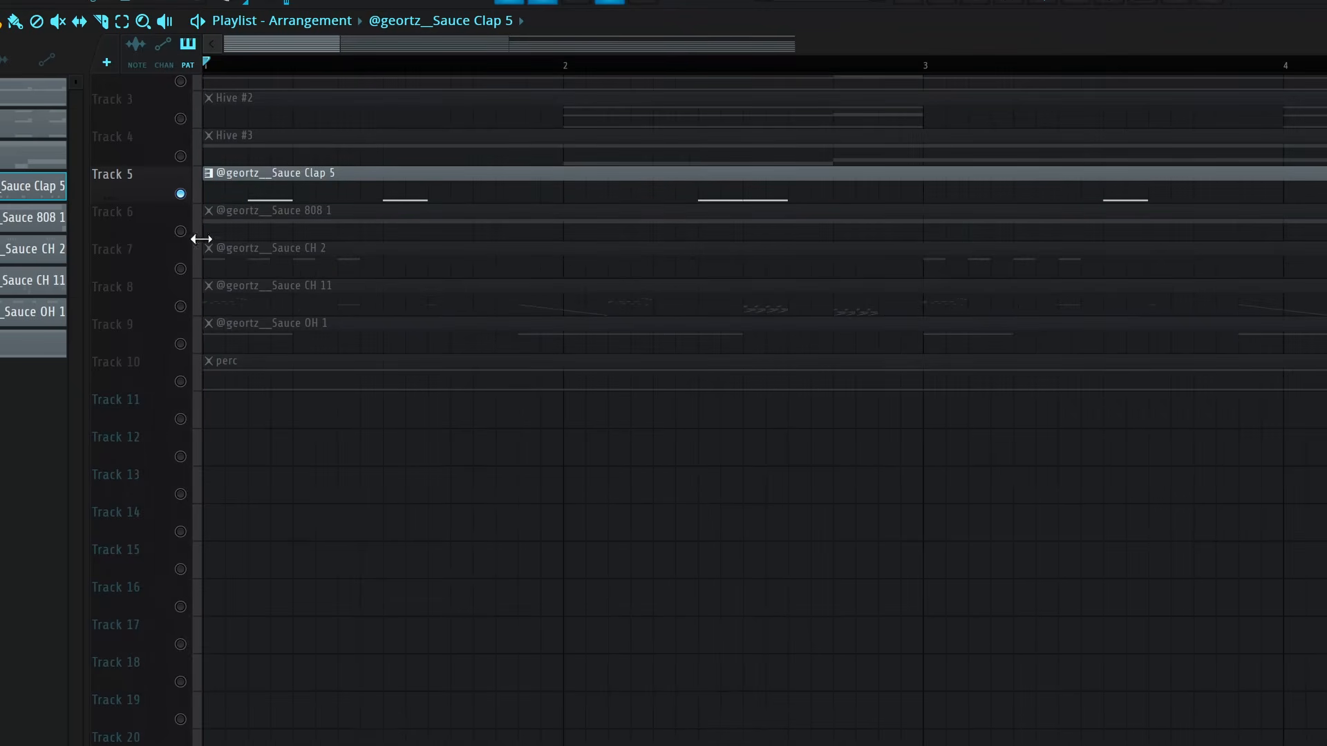
- Solo Track 6 and review the Sauce 808 1 pattern in the piano roll
{"action": "right_click", "coordinate": [181, 231]}
{"action": "double_click", "coordinate": [273, 211]}
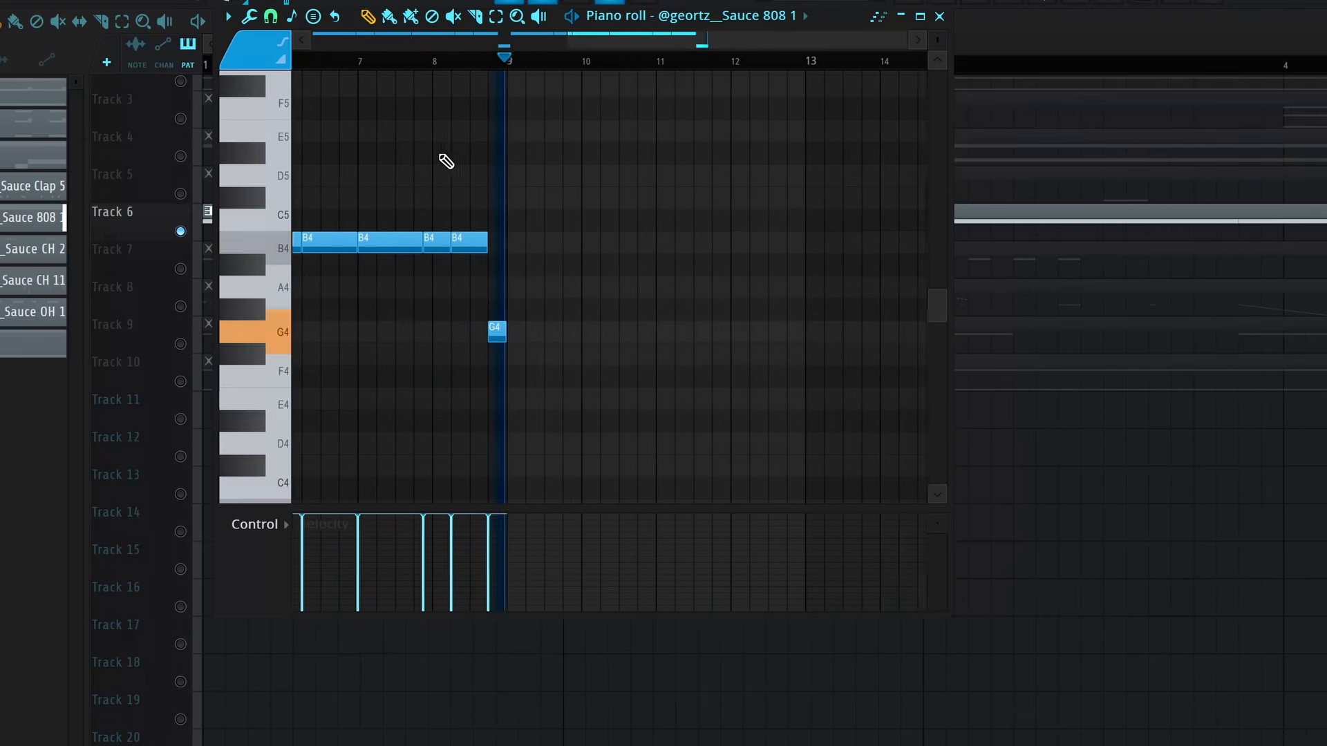
{"action": "key", "text": "F7"}
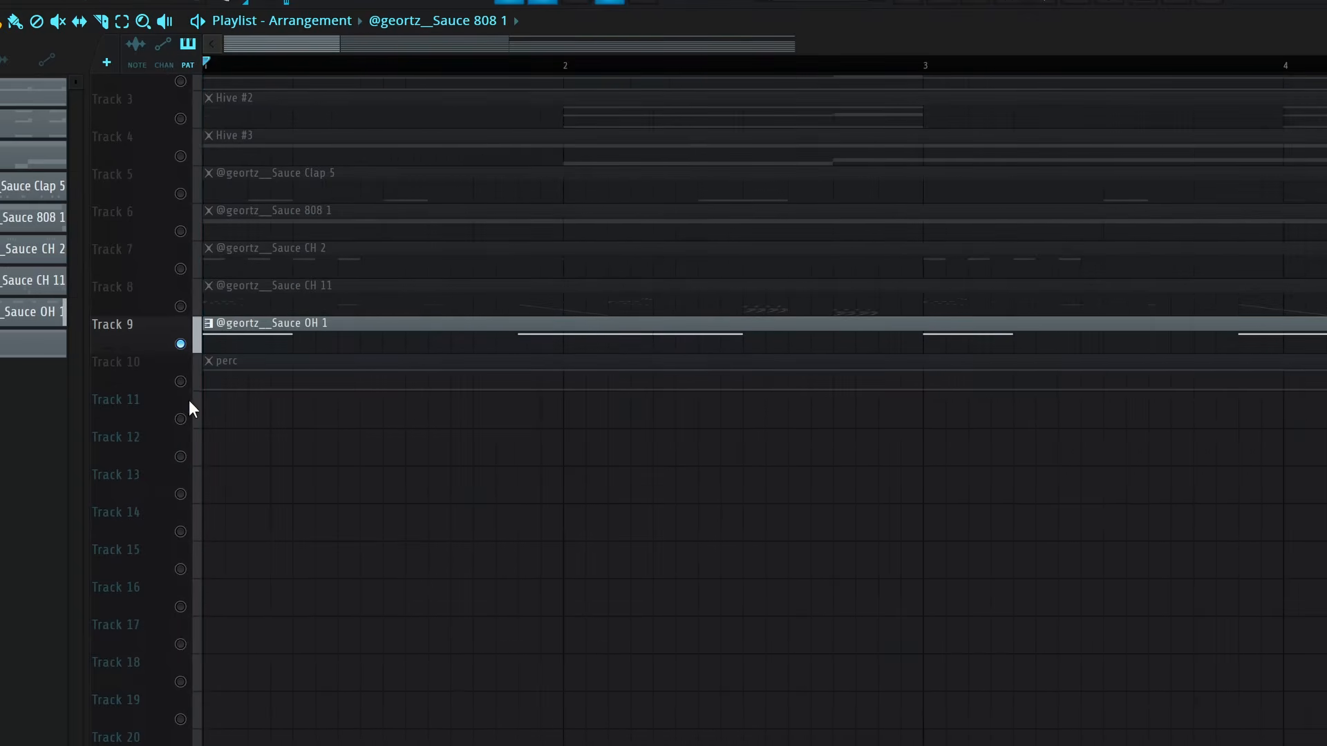
- Solo Track 7 and review the Sauce CH 2 hi-hat pattern in the piano roll
{"action": "scroll", "coordinate": [270, 429], "scroll_direction": "down", "scroll_amount": 2}
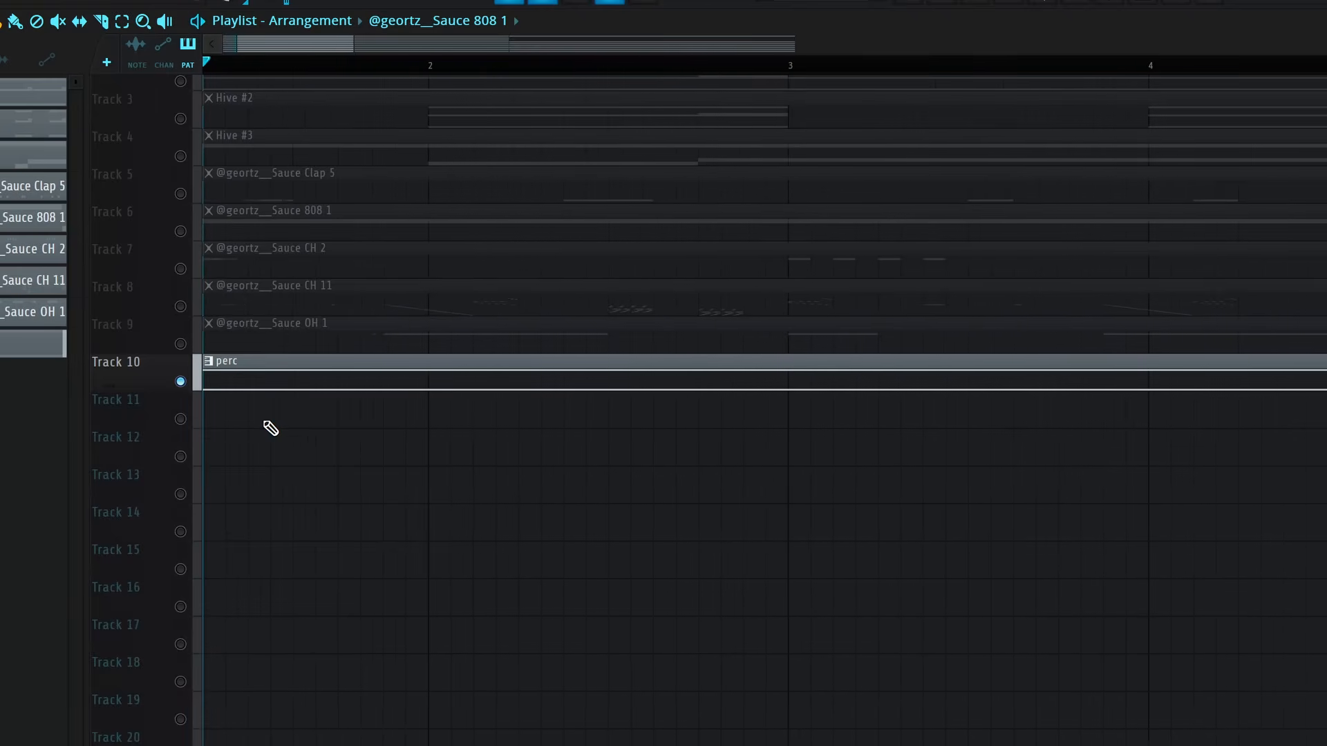
{"action": "left_click", "coordinate": [180, 268], "text": "ctrl"}
{"action": "left_click", "coordinate": [181, 306]}
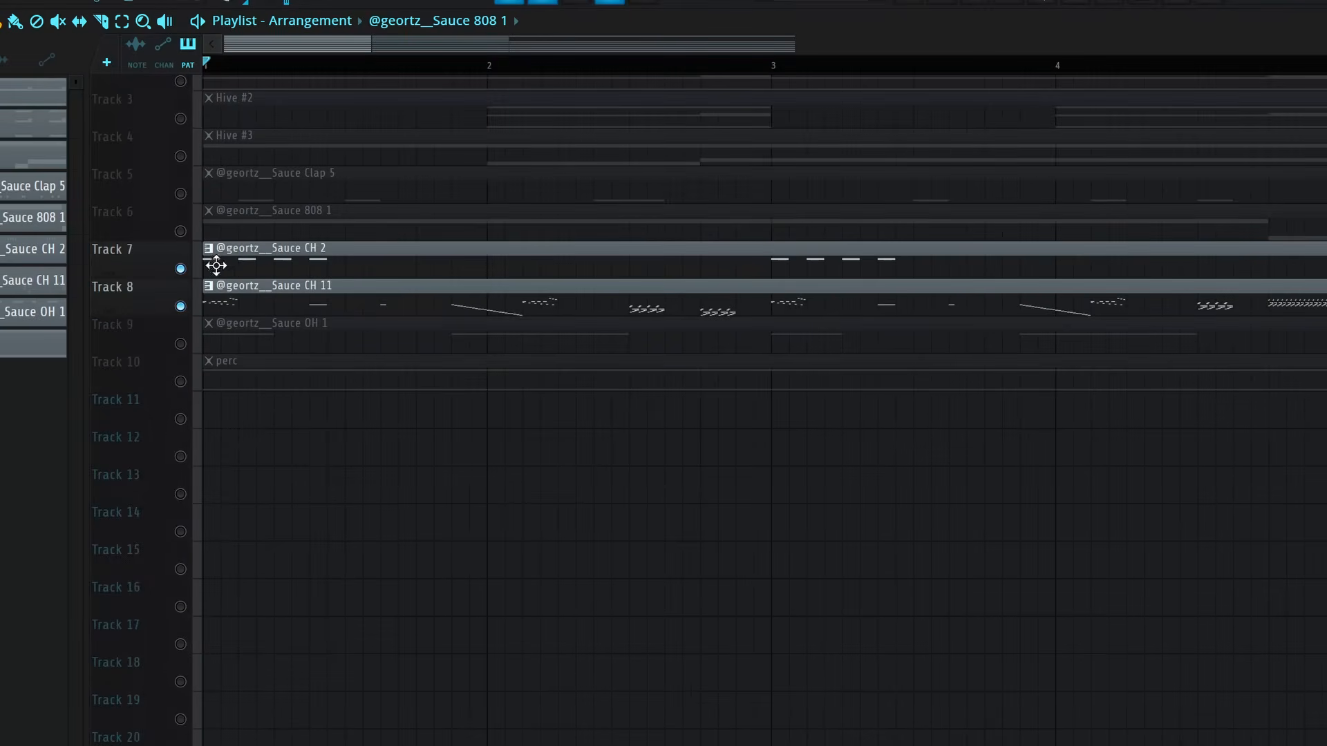
{"action": "left_click", "coordinate": [181, 269], "text": "ctrl"}
{"action": "key", "text": "space"}
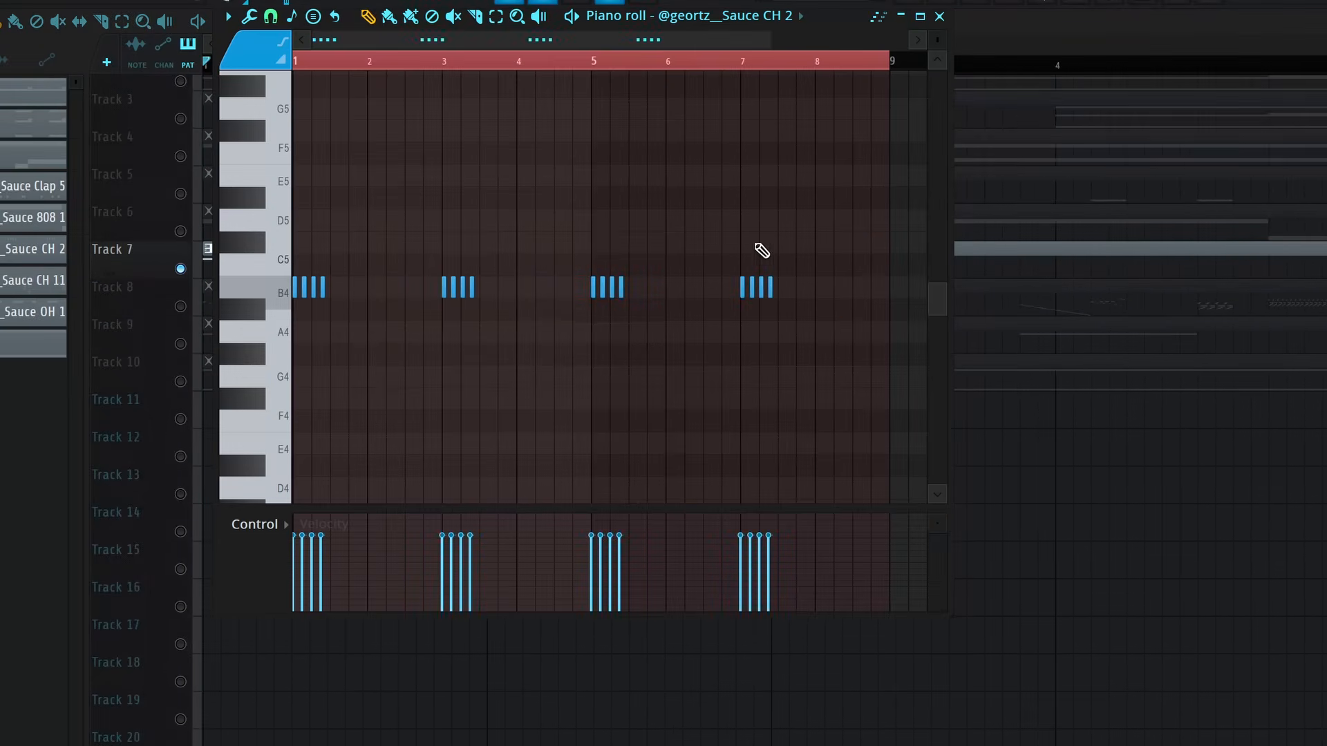
{"action": "left_click_drag", "start_coordinate": [837, 187], "coordinate": [304, 379]}
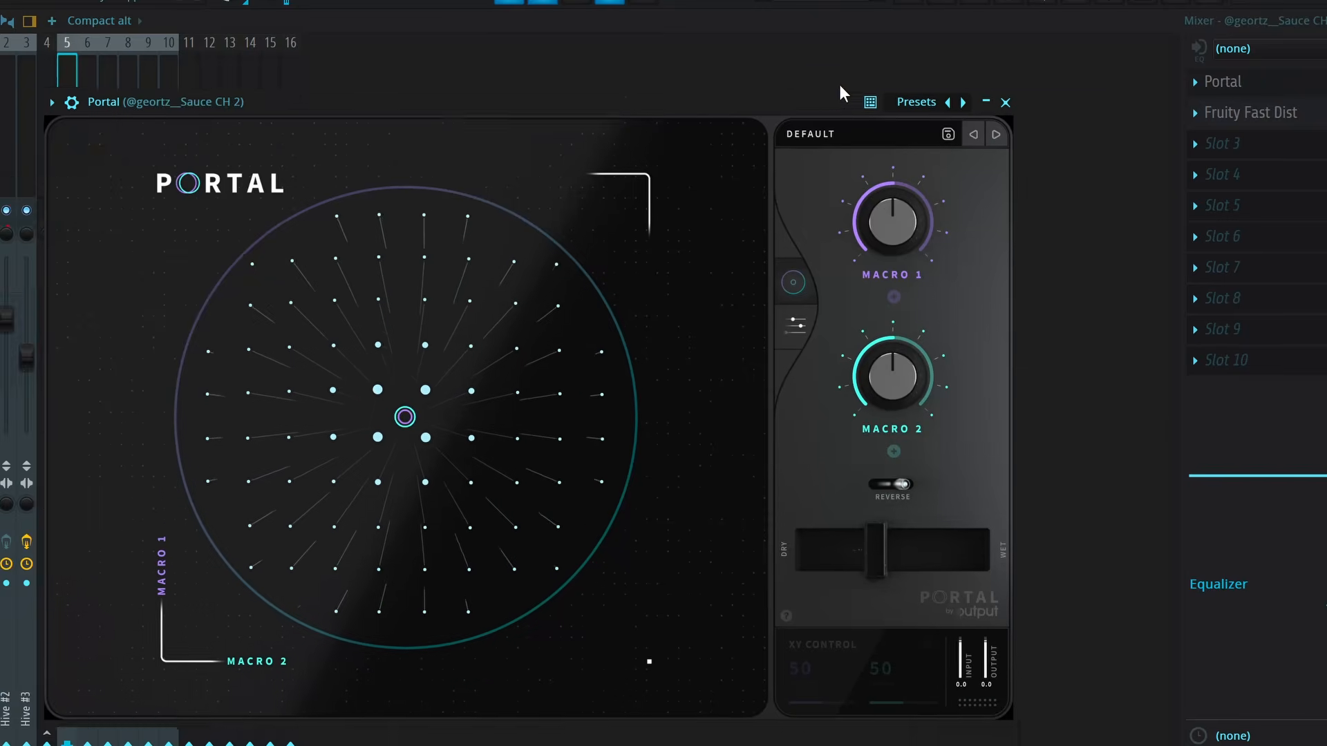
- Inspect the dry/wet mix and grain controls of Portal on the Sauce CH 2 mixer track, and close it
{"action": "left_click_drag", "start_coordinate": [828, 99], "coordinate": [872, 34]}
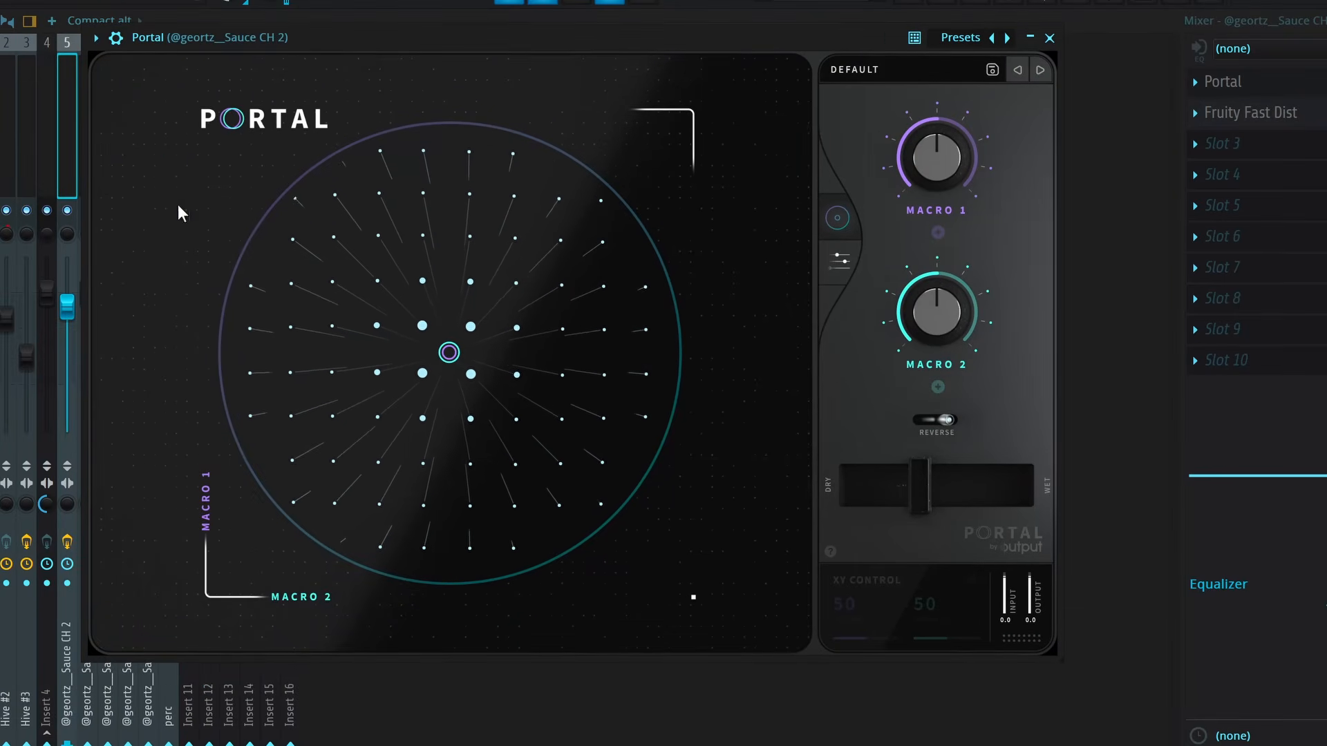
{"action": "mouse_move", "coordinate": [919, 468]}
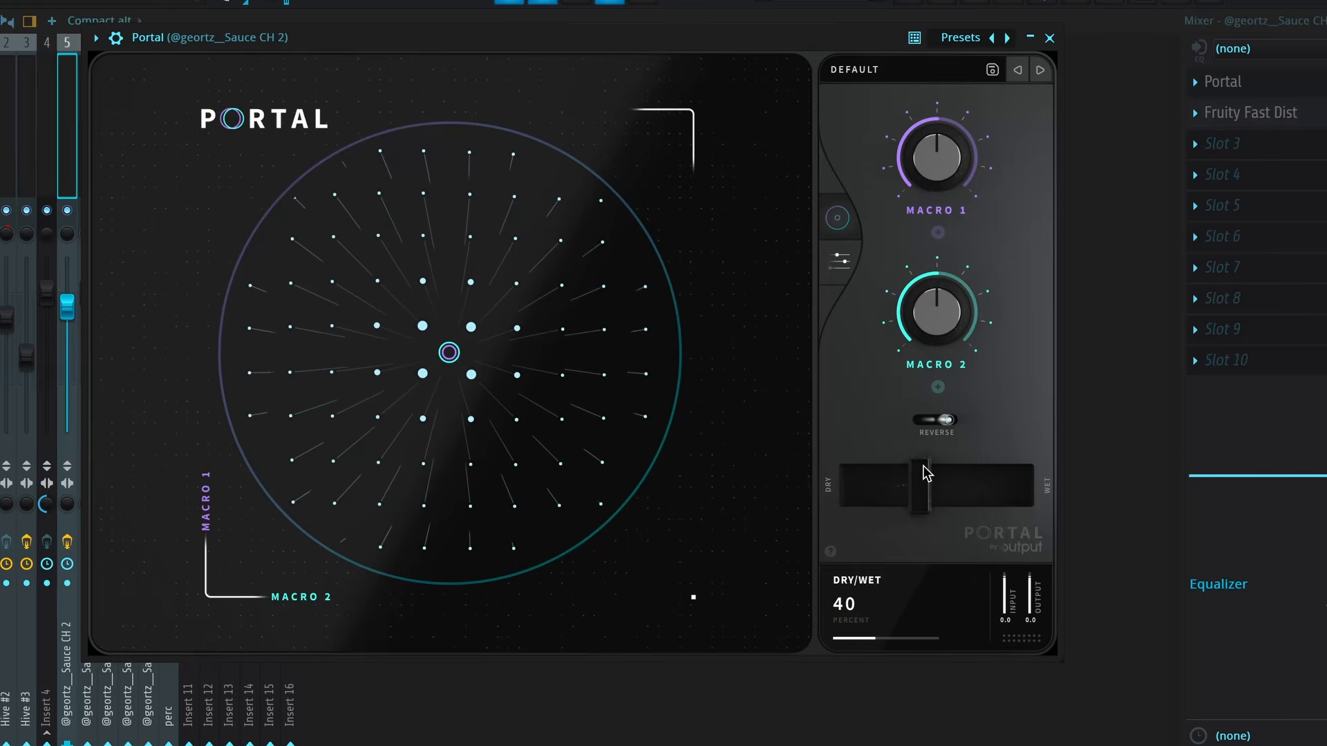
{"action": "left_click", "coordinate": [839, 260]}
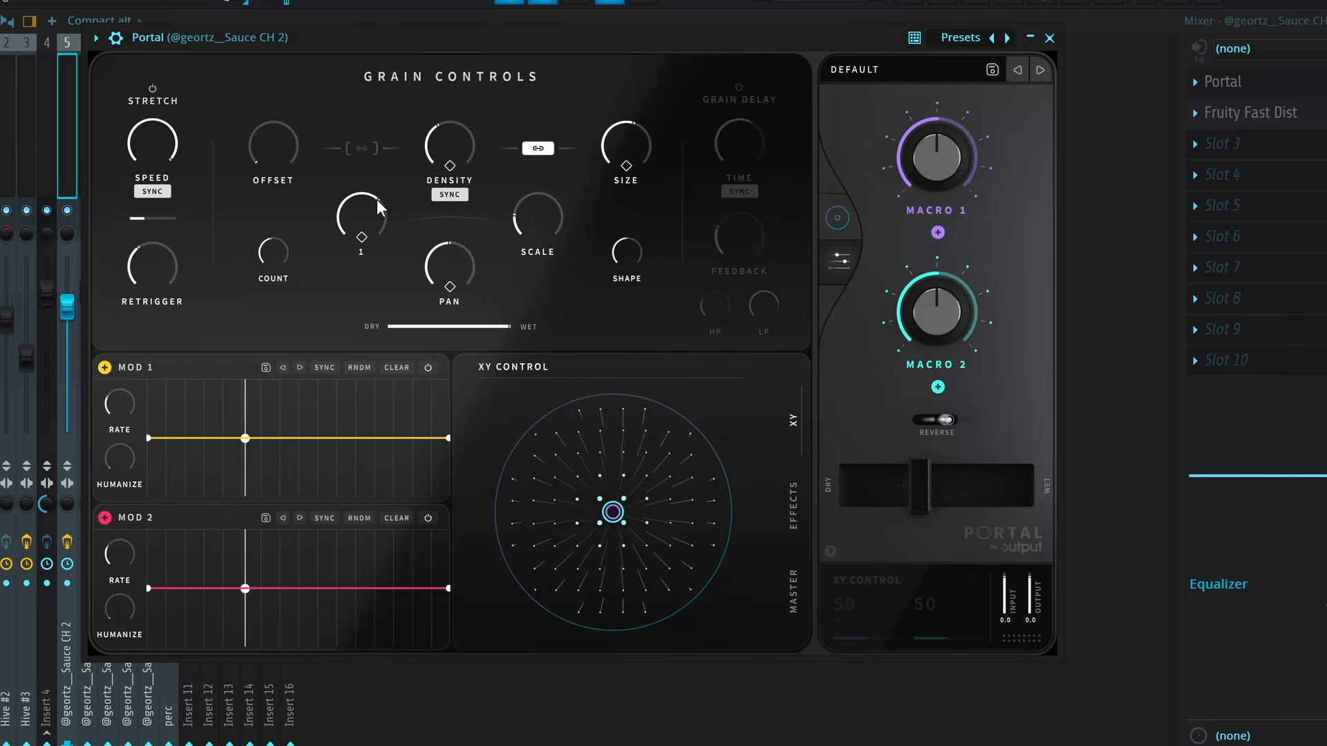
{"action": "mouse_move", "coordinate": [636, 152]}
{"action": "key", "text": "Escape"}
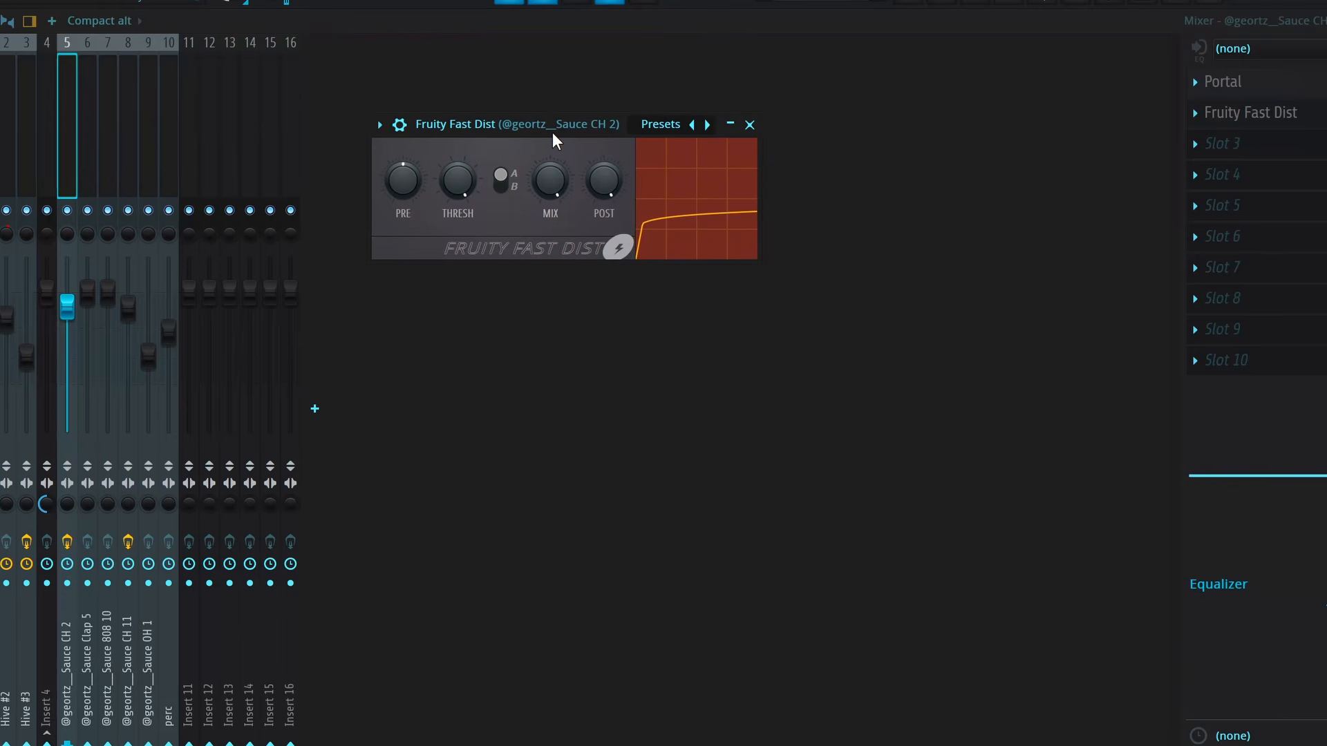
- Open the Sauce CH 11 pattern in the piano roll and enlarge the note area over the velocity lane
{"action": "key", "text": "F7"}
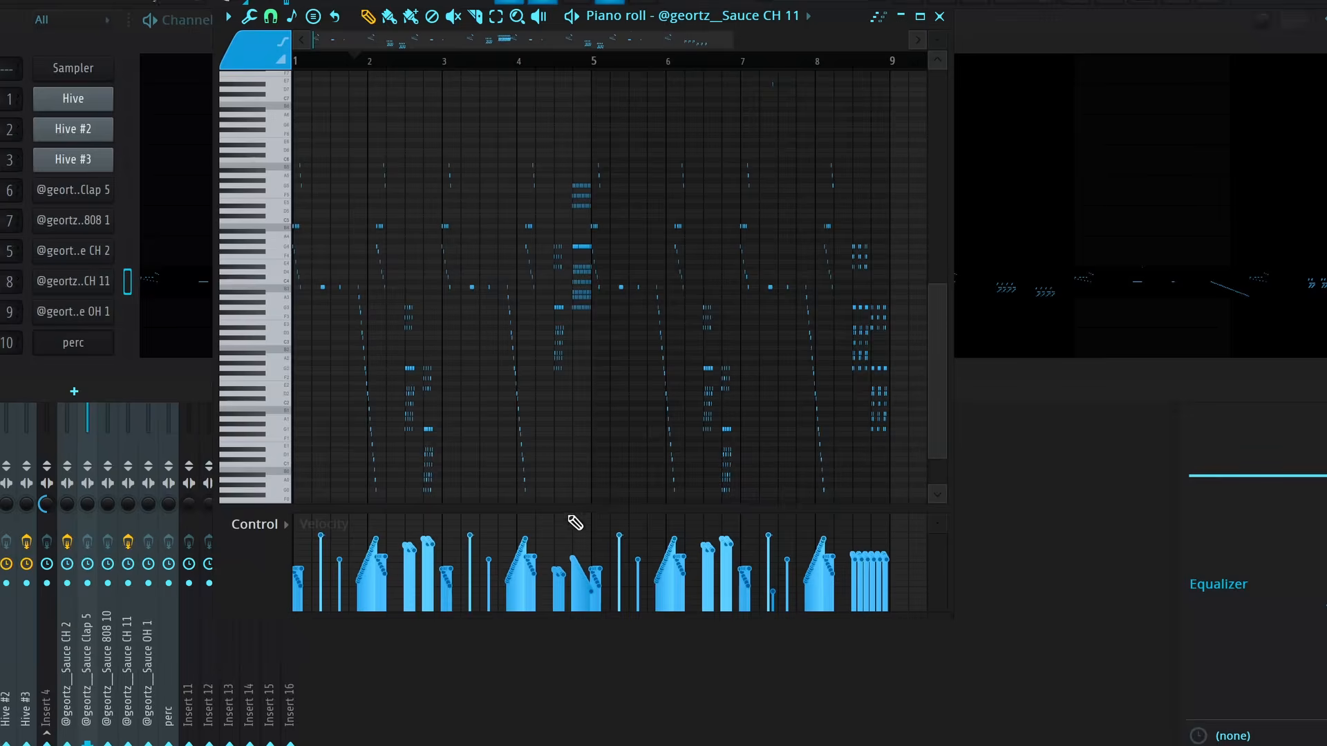
{"action": "left_click_drag", "start_coordinate": [559, 510], "coordinate": [554, 601]}
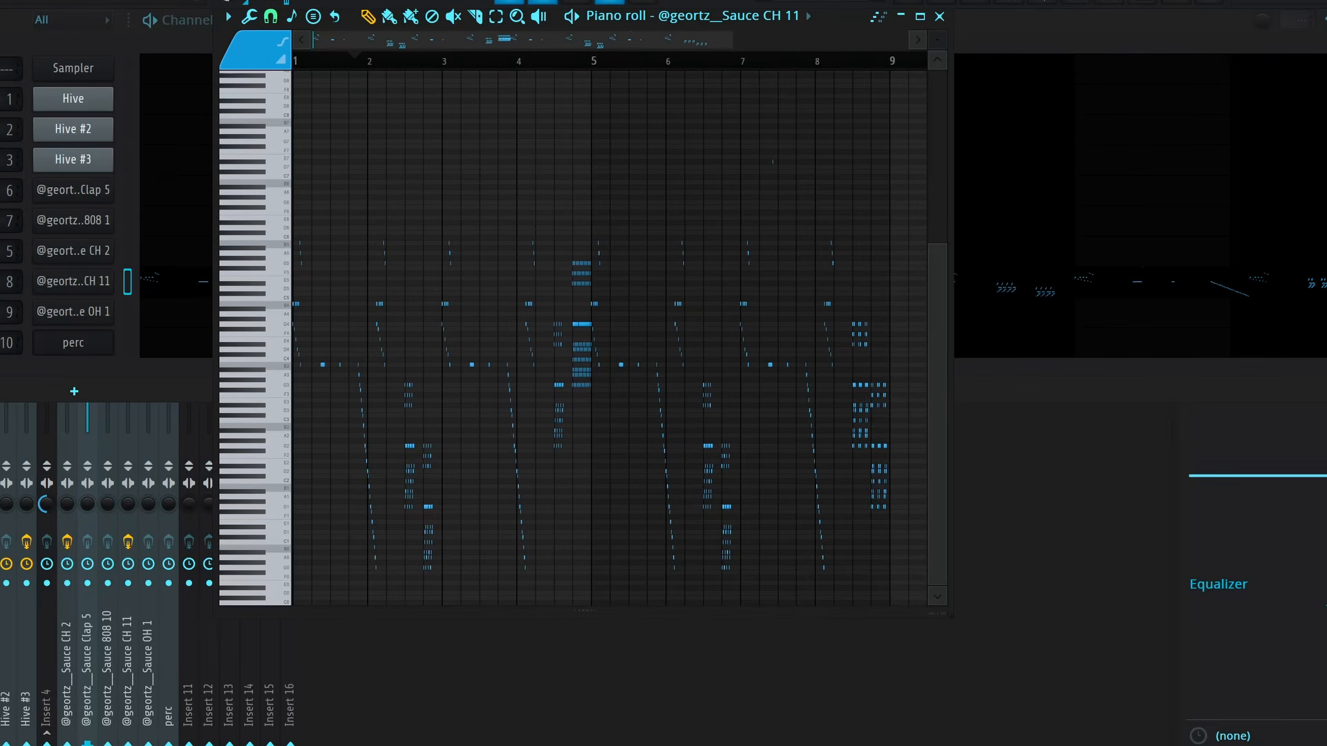
{"action": "scroll", "coordinate": [339, 215], "scroll_direction": "up", "scroll_amount": 3}
- Open the Sauce CH 11 channel's envelope settings and reposition the window over the piano roll
{"action": "left_click", "coordinate": [97, 295]}
{"action": "left_click_drag", "start_coordinate": [258, 270], "coordinate": [290, 137]}
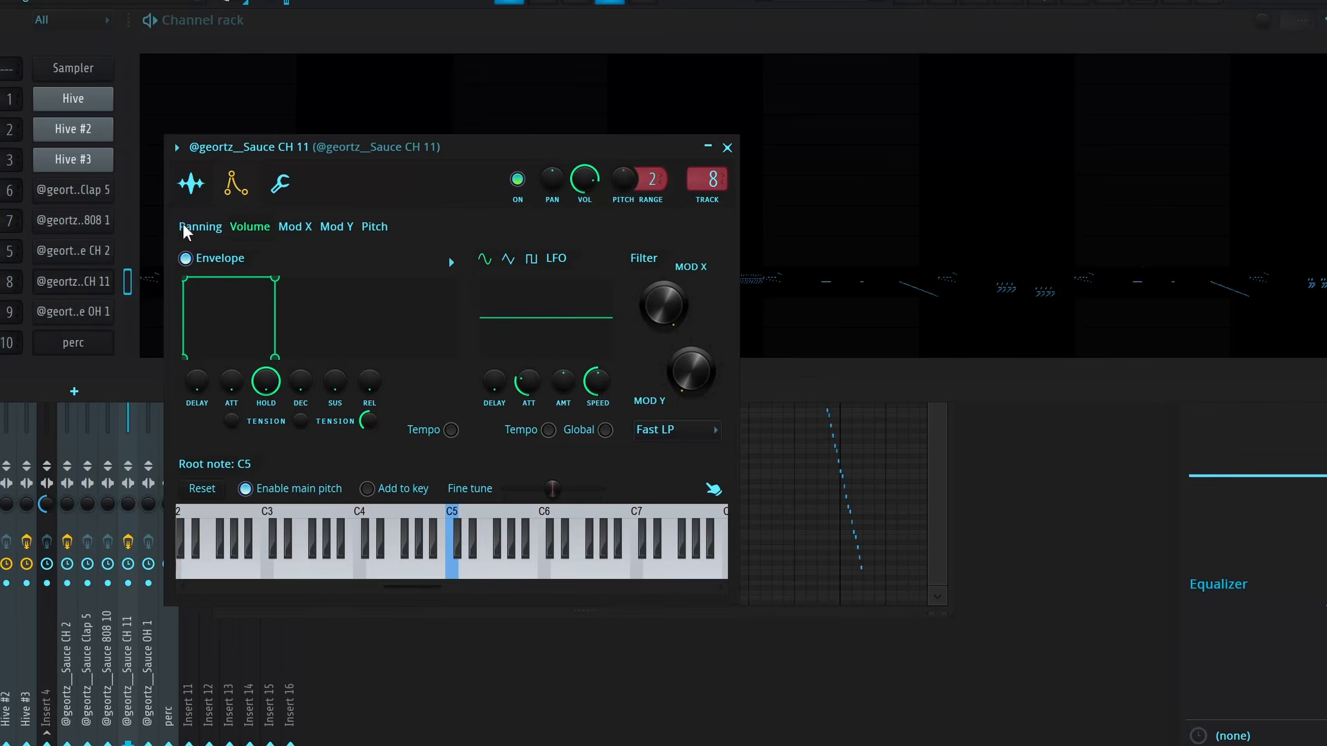
- Return to the Sauce CH 11 piano roll and set its snap to 1/4 step
{"action": "key", "text": "F7"}
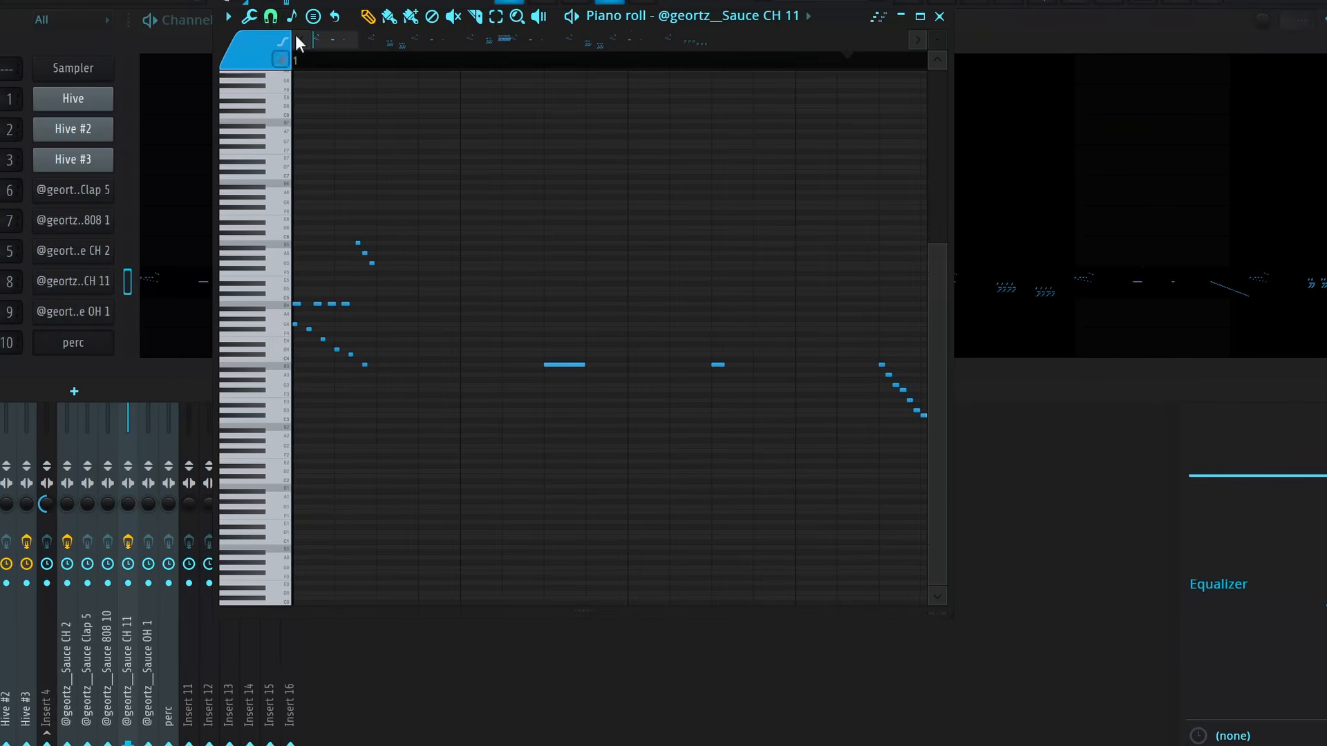
{"action": "left_click", "coordinate": [277, 16]}
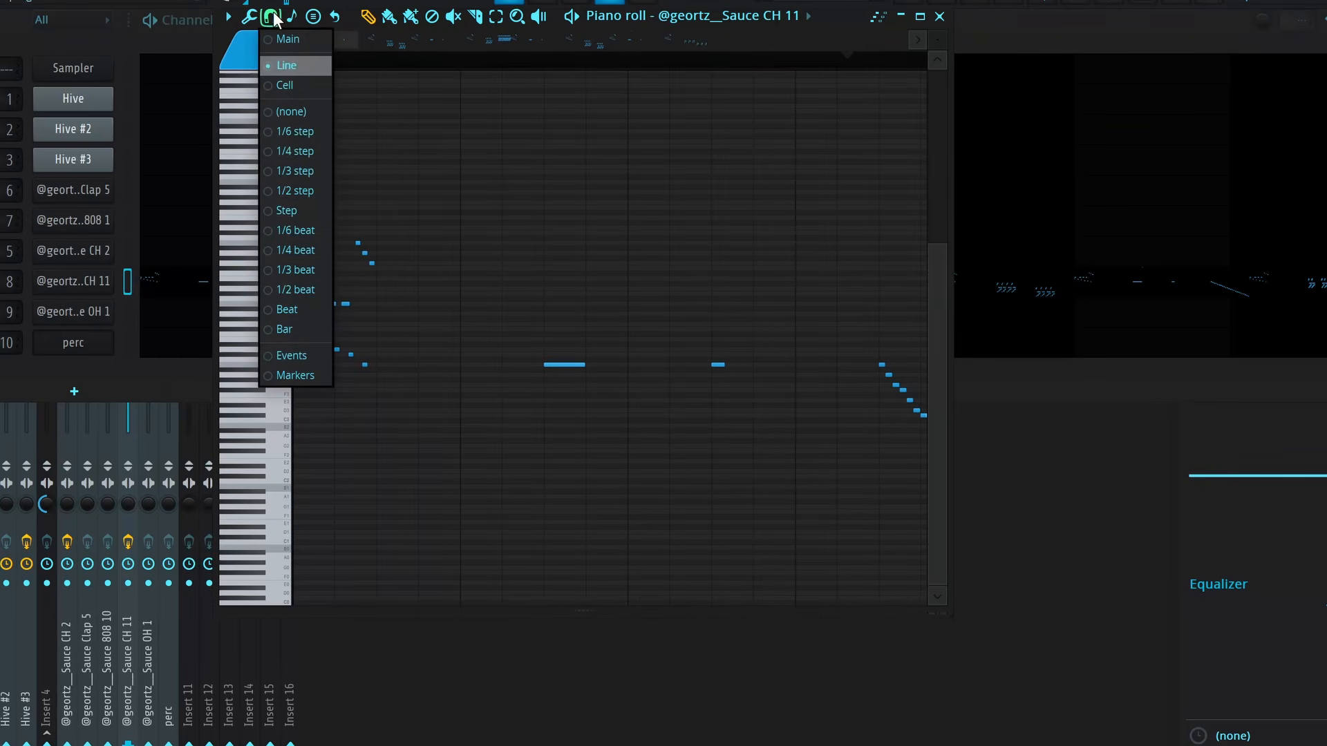
{"action": "left_click", "coordinate": [297, 152]}
{"action": "scroll", "coordinate": [735, 266], "scroll_direction": "down", "scroll_amount": 5}
{"action": "scroll", "coordinate": [652, 291], "scroll_direction": "up", "scroll_amount": 8}
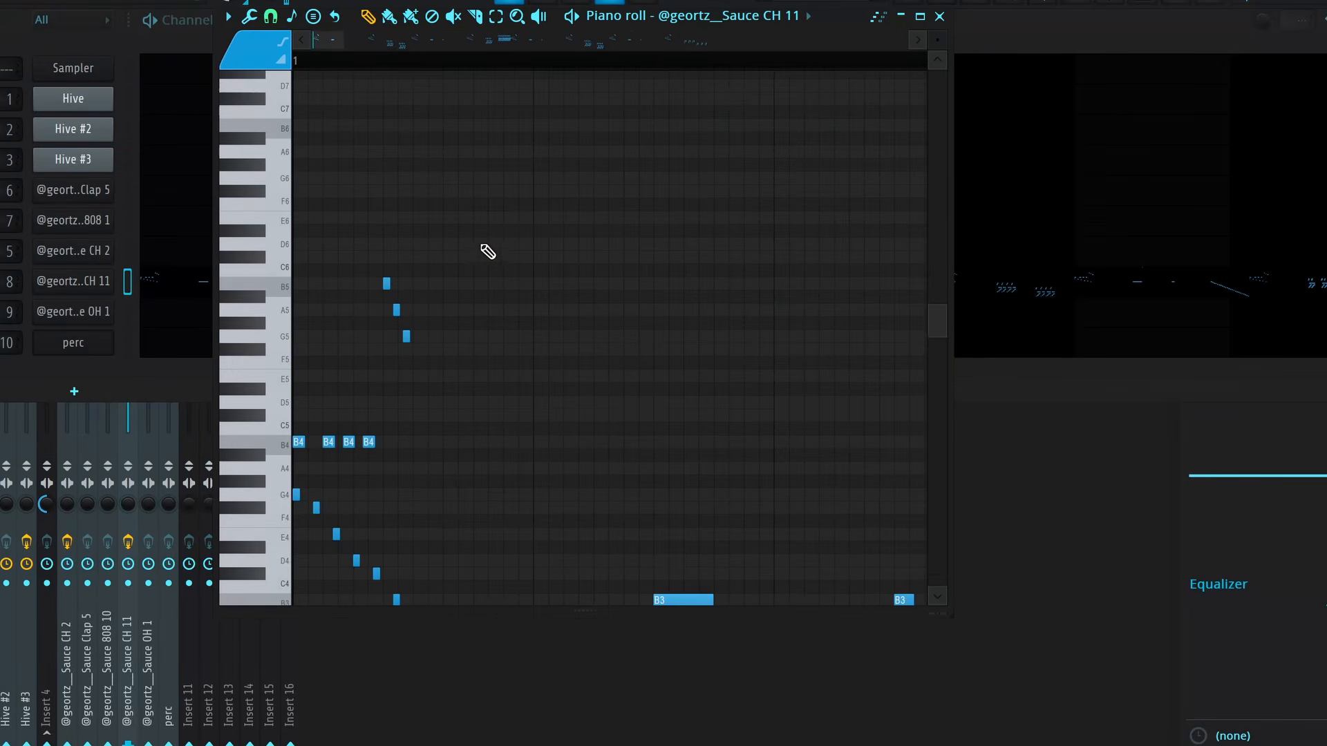
- Draw a descending run of D6, C#6 and B5 after the opening notes and shorten the three notes together
{"action": "scroll", "coordinate": [482, 252], "scroll_direction": "up", "scroll_amount": 2}
{"action": "left_click", "coordinate": [474, 243]}
{"action": "left_click", "coordinate": [491, 257]}
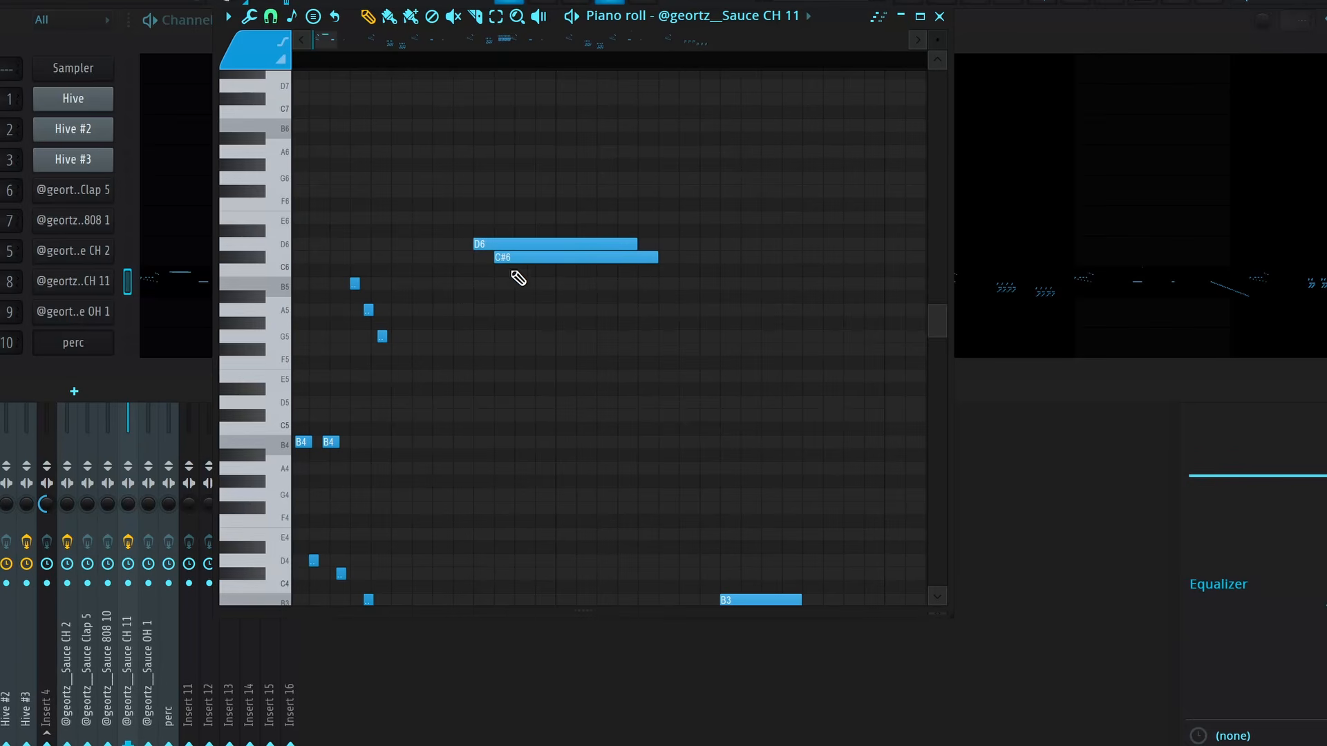
{"action": "left_click", "coordinate": [509, 283]}
{"action": "left_click_drag", "start_coordinate": [704, 261], "coordinate": [514, 270]}
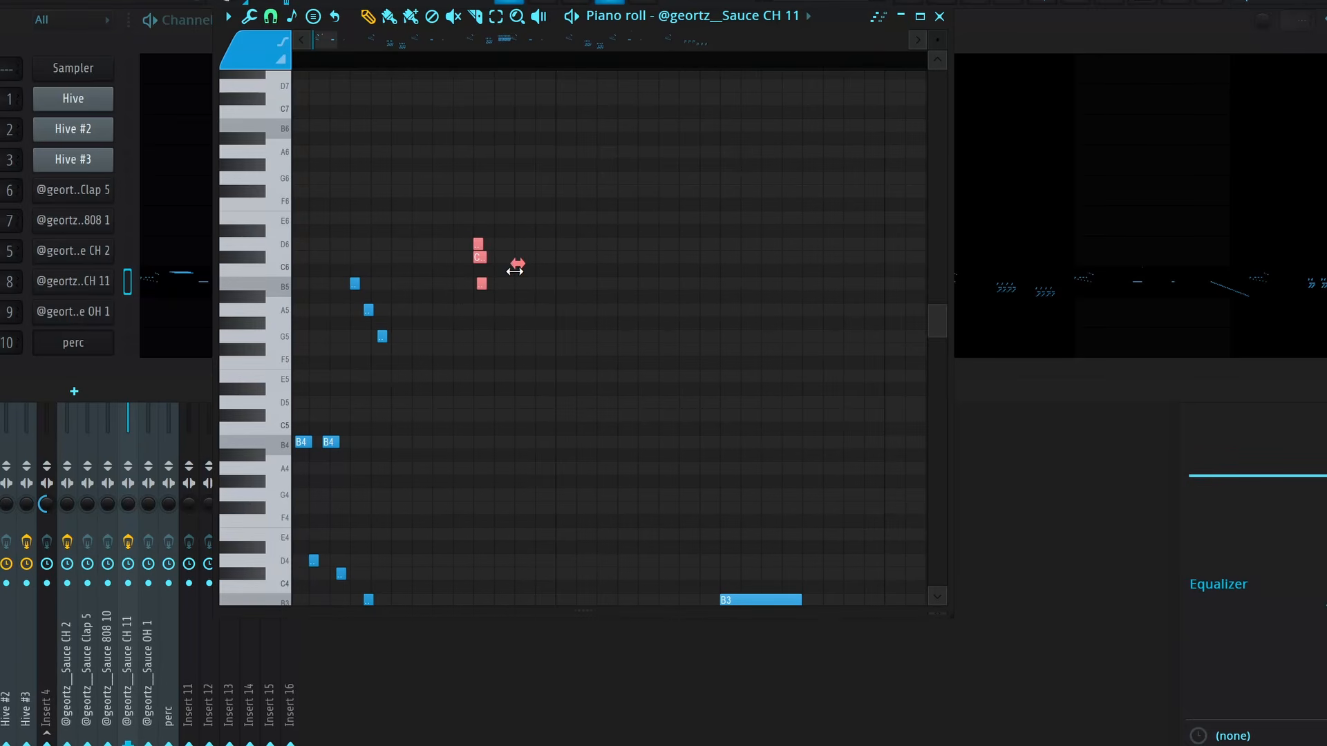
- Select the opening notes of Sauce CH 11, and play the whole pattern in the piano roll
{"action": "key", "text": "ctrl+a"}
{"action": "scroll", "coordinate": [512, 296], "scroll_direction": "down", "scroll_amount": 3}
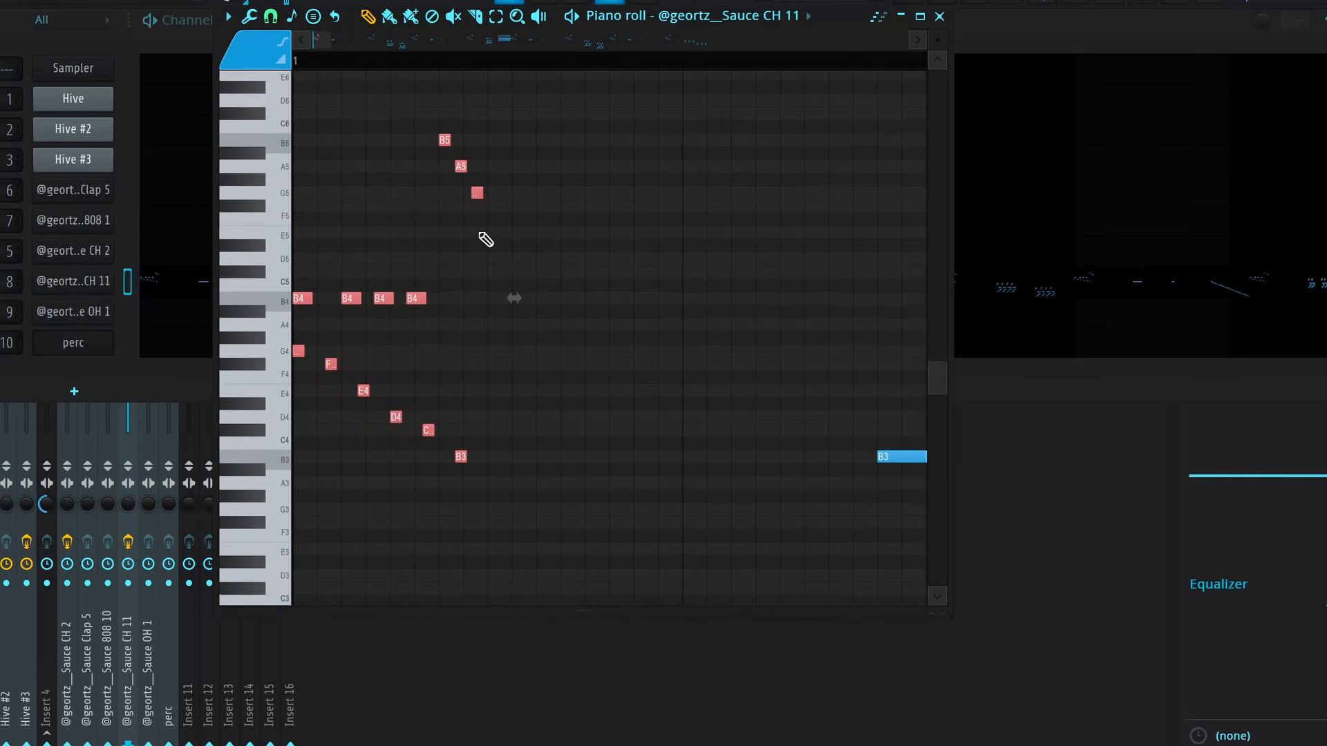
{"action": "scroll", "coordinate": [614, 250], "scroll_direction": "down", "scroll_amount": 5}
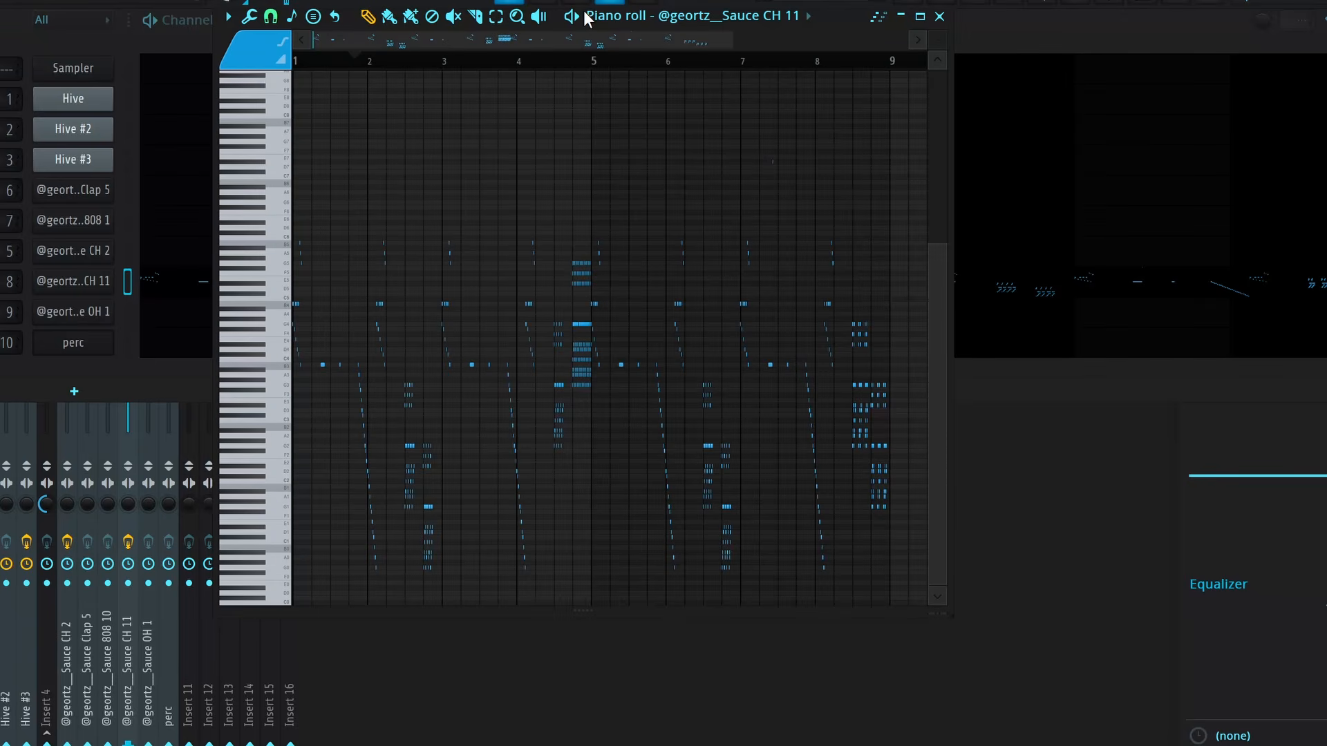
{"action": "key", "text": "space"}
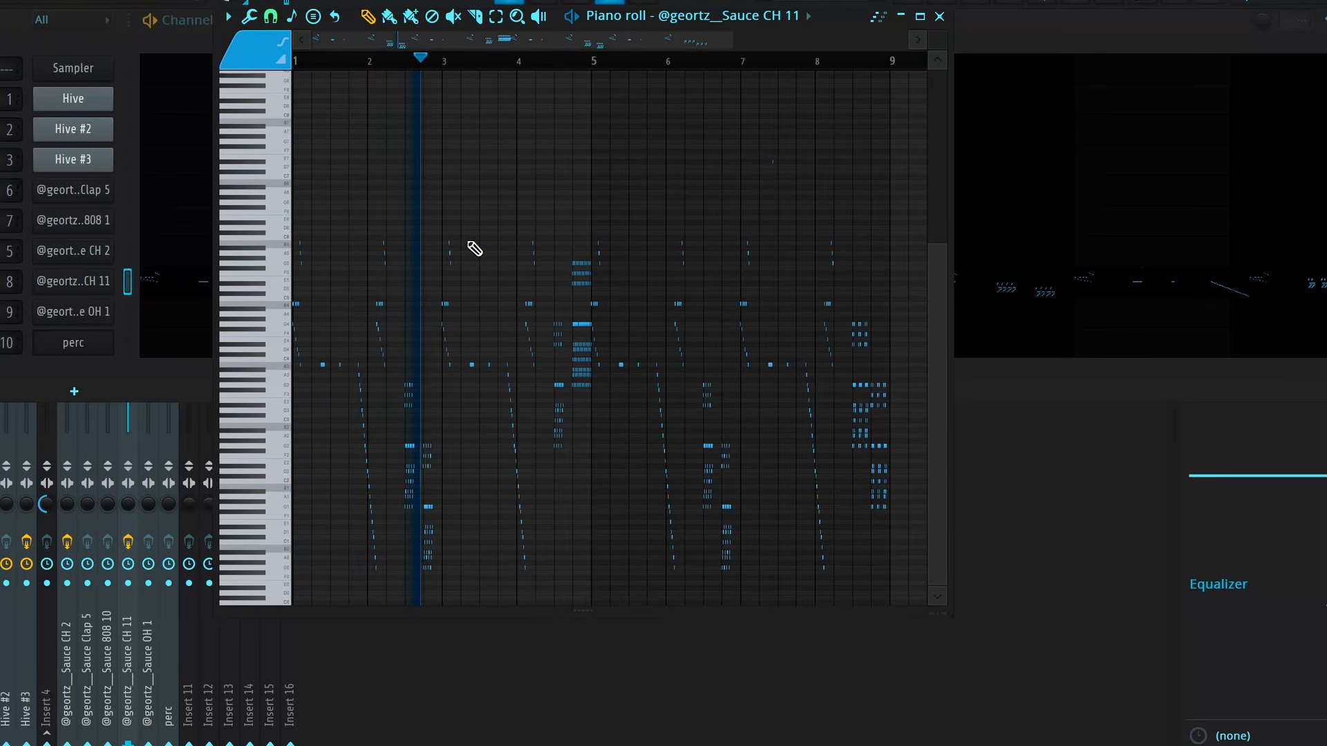
- Examine the opening bar of all the tracks in the playlist arrangement
{"action": "scroll", "coordinate": [525, 201], "scroll_direction": "up", "scroll_amount": 4}
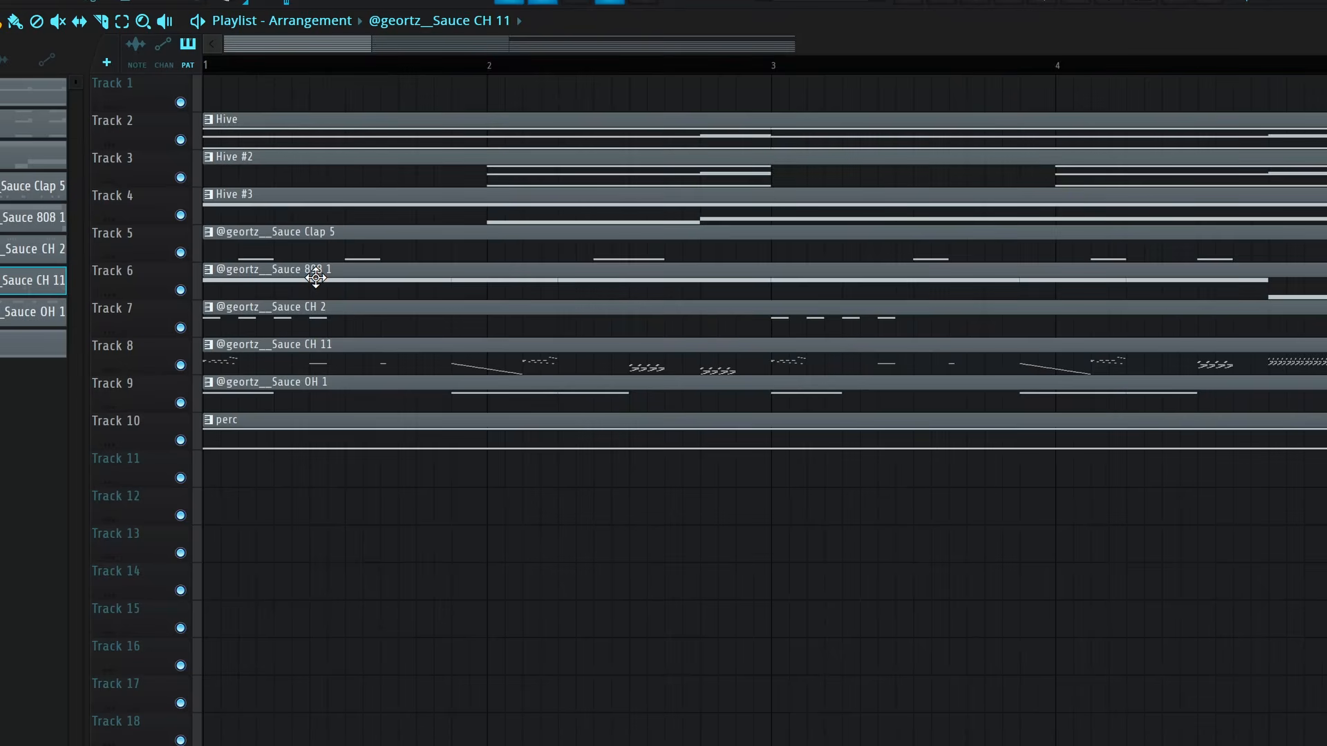
{"action": "scroll", "coordinate": [316, 278], "scroll_direction": "up", "scroll_amount": 5}
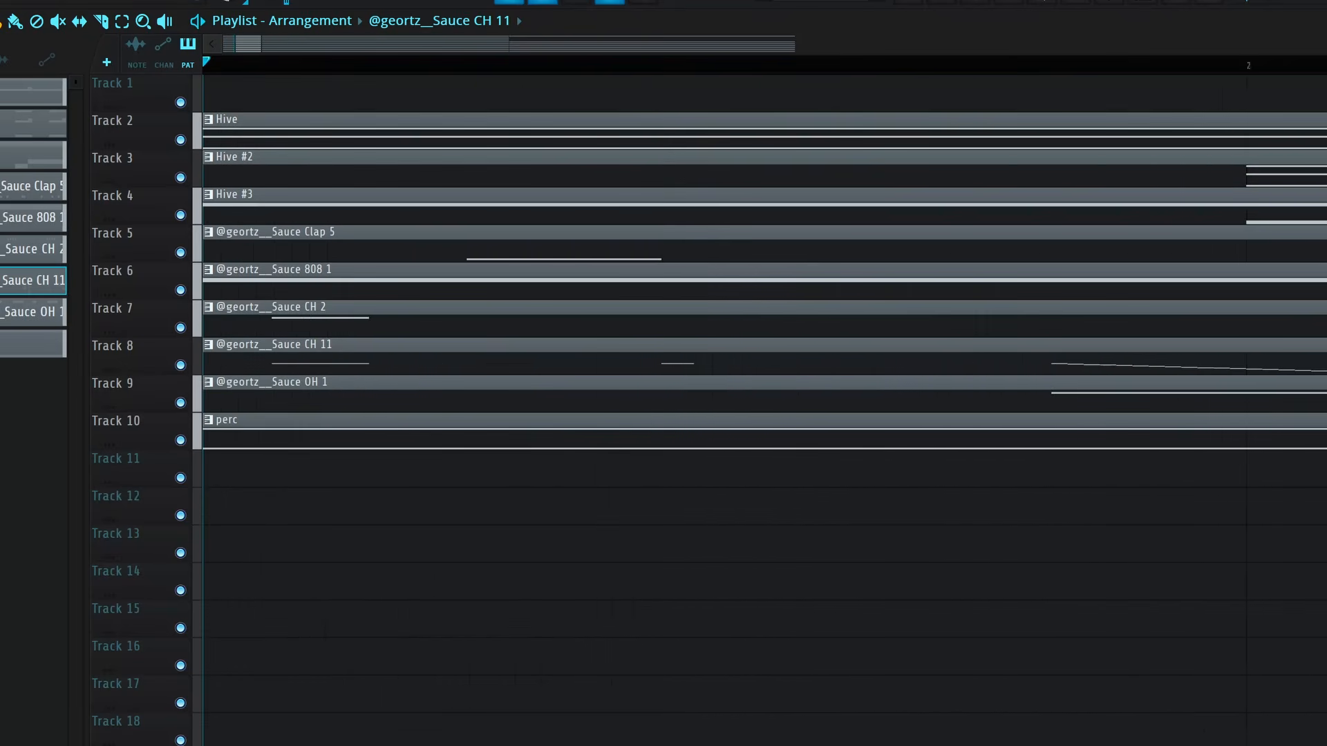